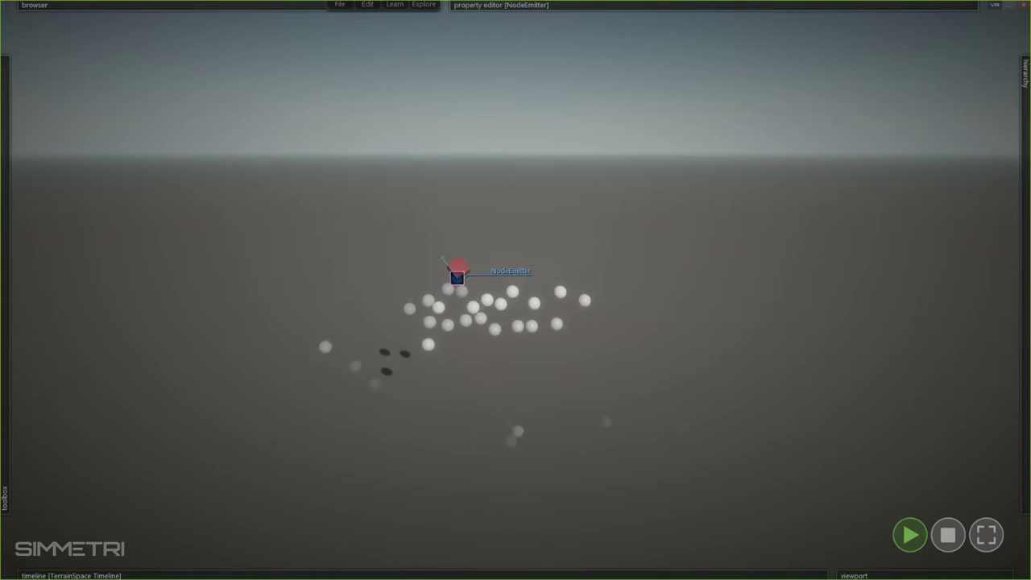
# Step: Move the NodeEmitter around above the terrain while the simulation runs so it emits spheres along its path
pyautogui.moveTo(460, 262); pyautogui.dragTo(395, 246, button='right')
pyautogui.moveTo(515, 290); pyautogui.dragTo(524, 326, button='right')
pyautogui.moveTo(565, 287); pyautogui.dragTo(490, 258)
pyautogui.moveTo(489, 259); pyautogui.dragTo(483, 310, button='right')
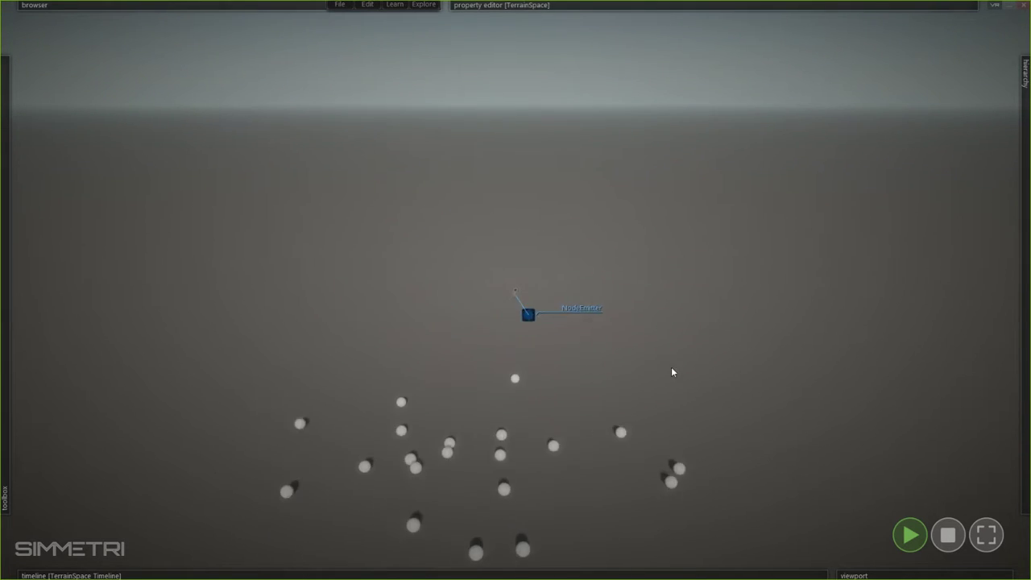
pyautogui.click(542, 313)
pyautogui.moveTo(542, 306); pyautogui.dragTo(363, 288)
pyautogui.moveTo(376, 285); pyautogui.dragTo(393, 246, button='right')
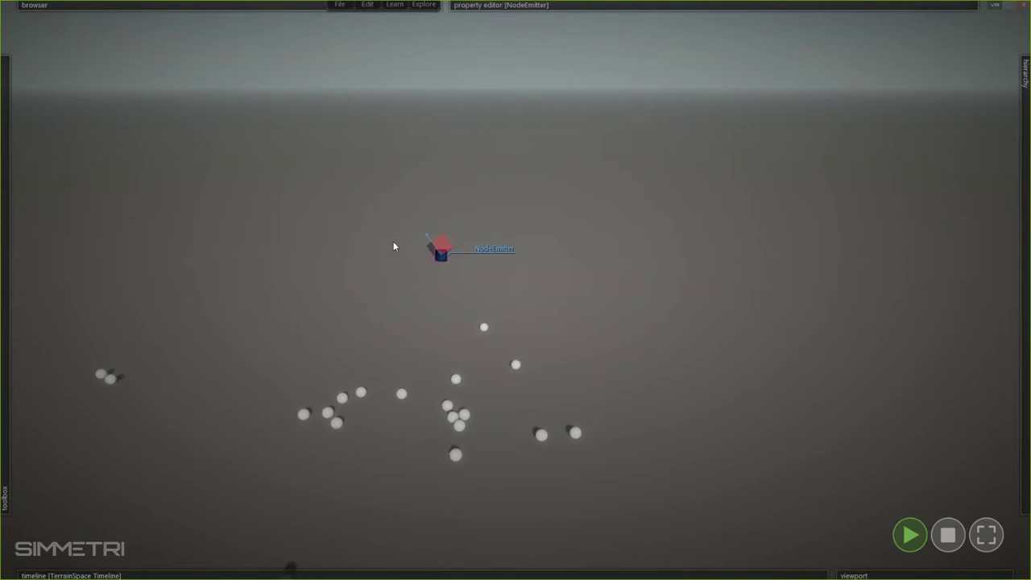
pyautogui.moveTo(436, 252); pyautogui.dragTo(422, 279)
# Step: Disable the RigidBody of the Sphere used as the NodeEmitter's sample
pyautogui.moveTo(783, 6)
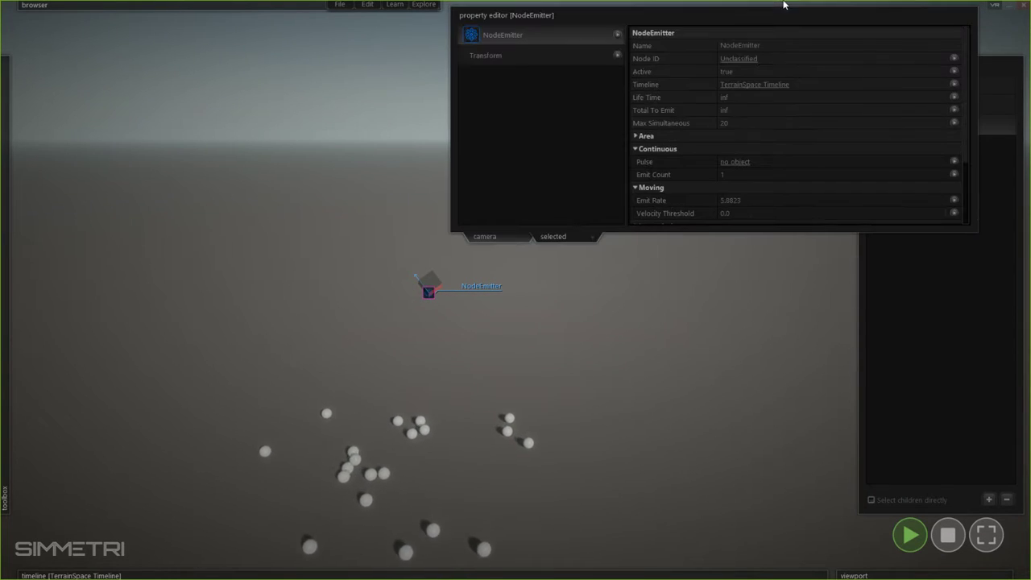
pyautogui.scroll(-3, 684, 193)
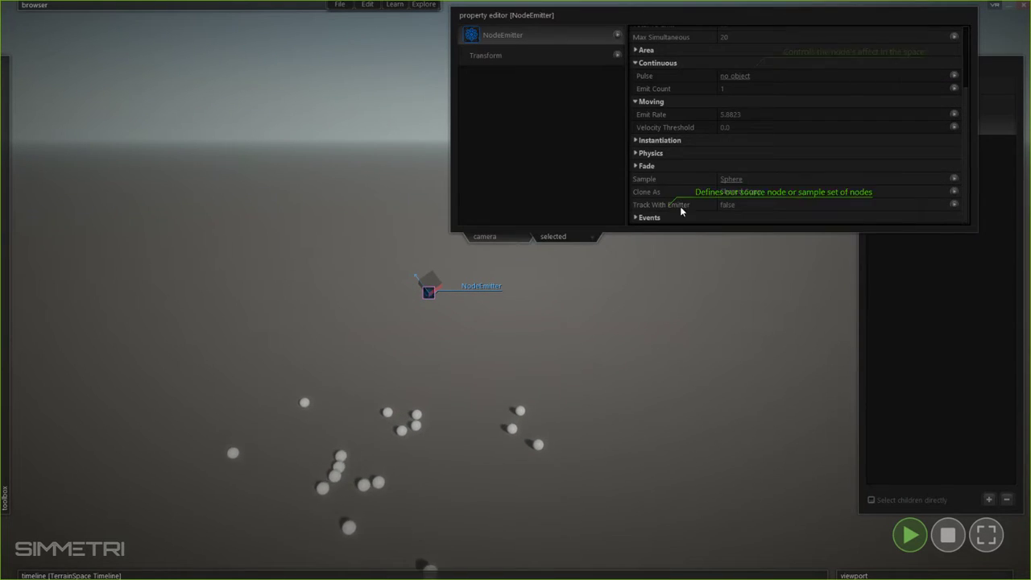
pyautogui.click(731, 179)
pyautogui.click(567, 96)
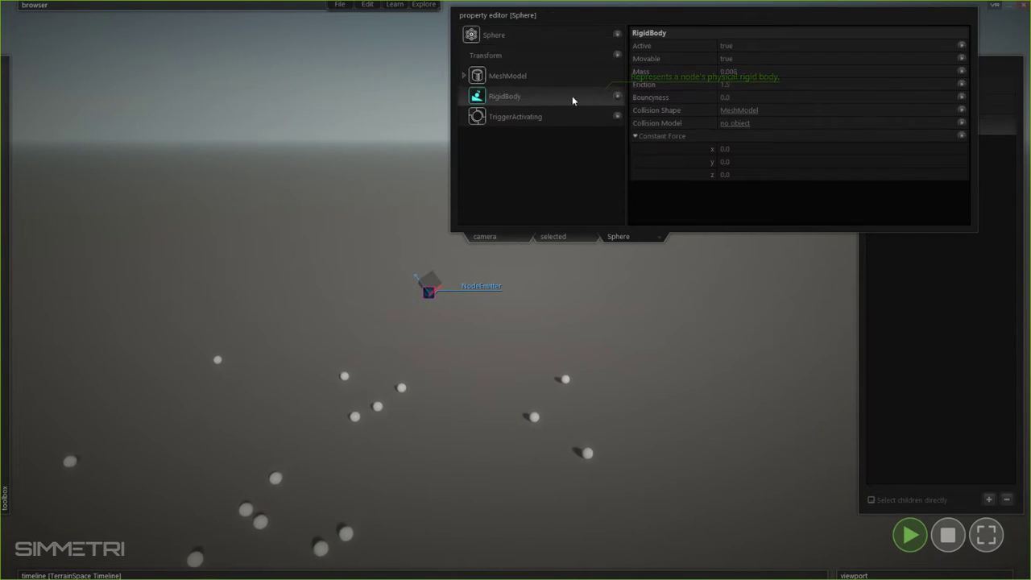
pyautogui.click(706, 10)
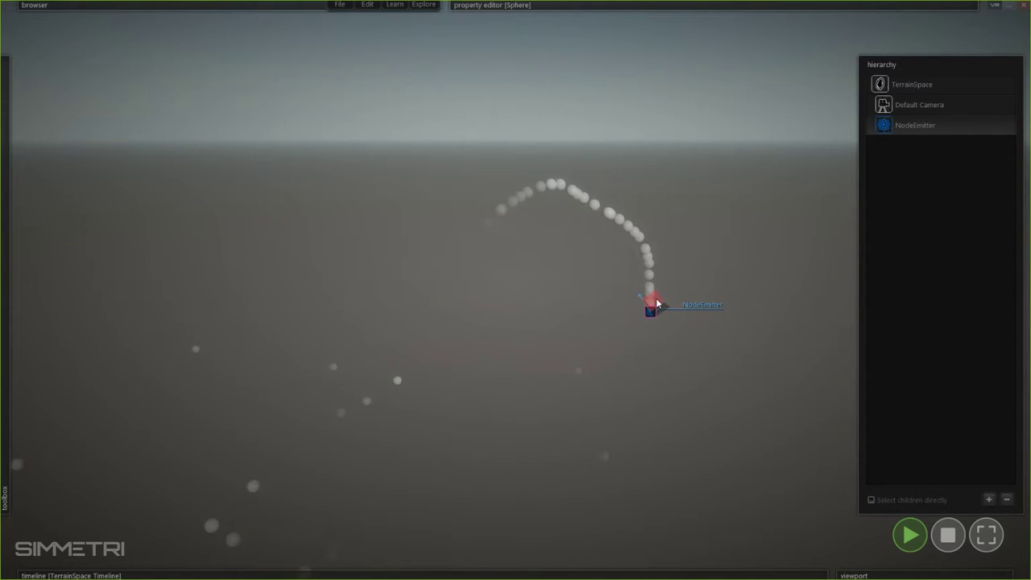
# Step: Sweep the NodeEmitter through the air in several curves to draw a long trail of spheres
pyautogui.moveTo(656, 302); pyautogui.dragTo(566, 241)
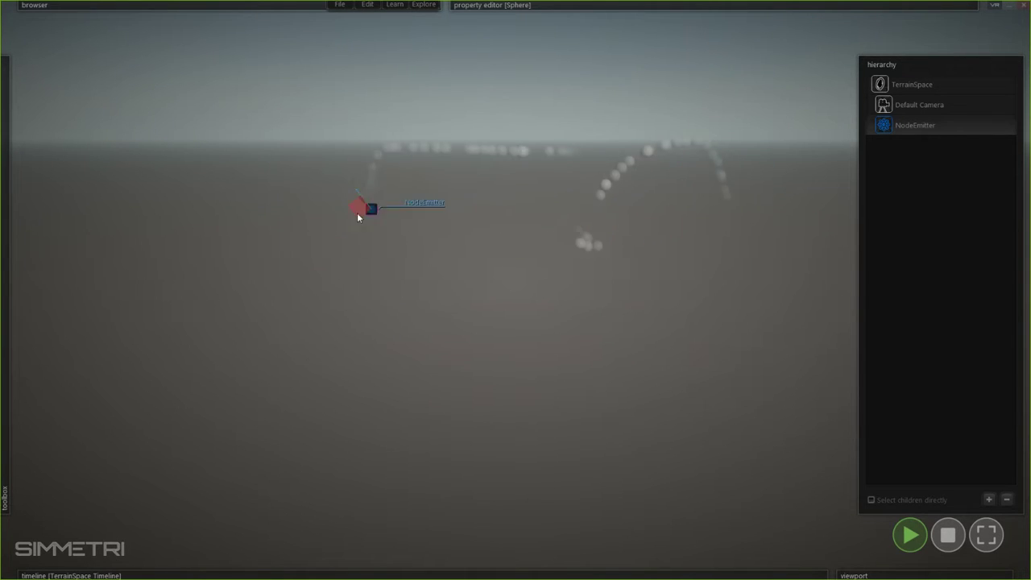
pyautogui.moveTo(420, 290); pyautogui.dragTo(663, 313)
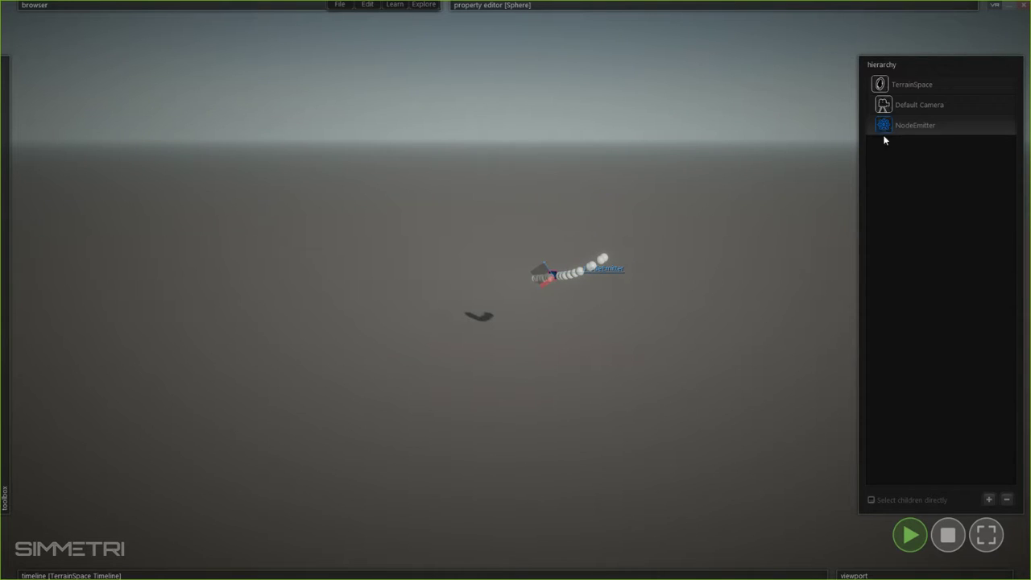
pyautogui.click(904, 124)
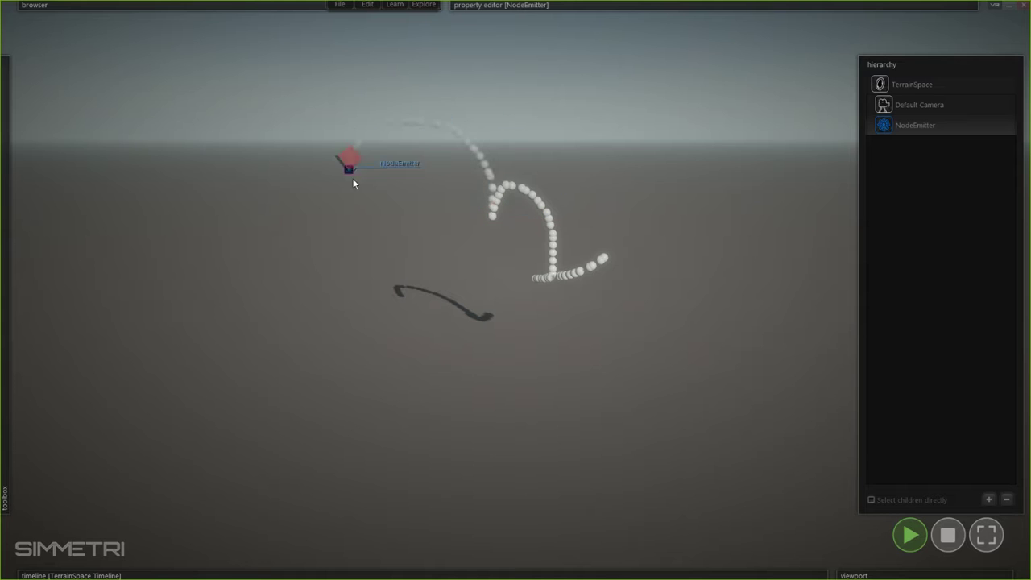
pyautogui.moveTo(639, 216); pyautogui.dragTo(671, 278, button='right')
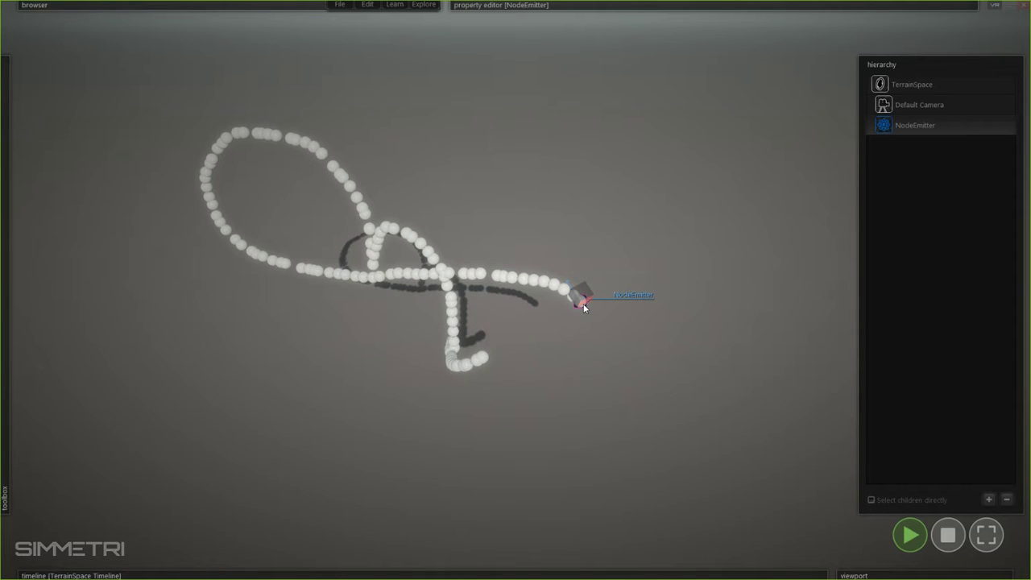
pyautogui.moveTo(584, 303); pyautogui.dragTo(356, 284)
pyautogui.moveTo(356, 283); pyautogui.dragTo(251, 353, button='right')
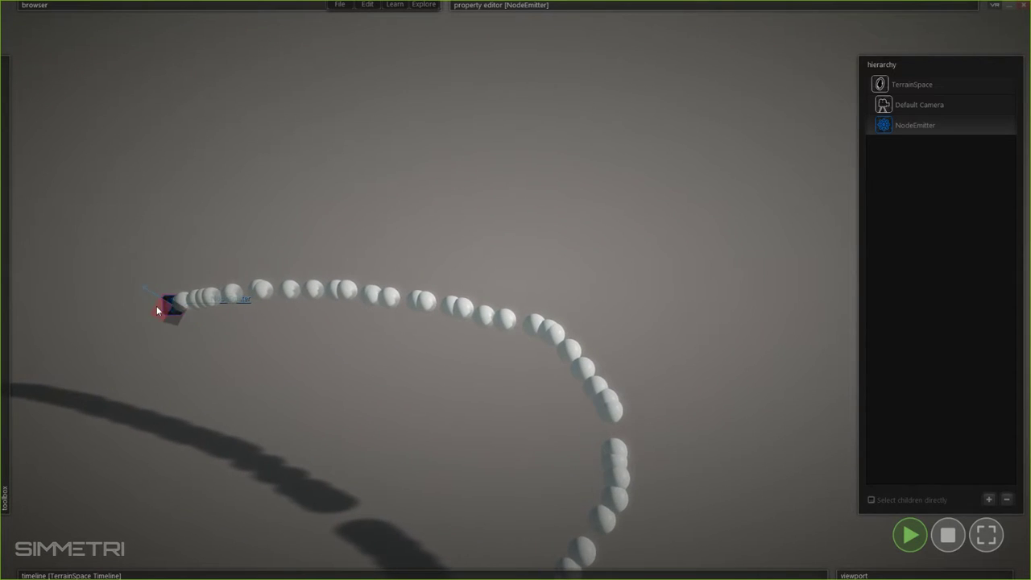
pyautogui.moveTo(156, 306); pyautogui.dragTo(489, 259)
pyautogui.moveTo(497, 258); pyautogui.dragTo(592, 285, button='right')
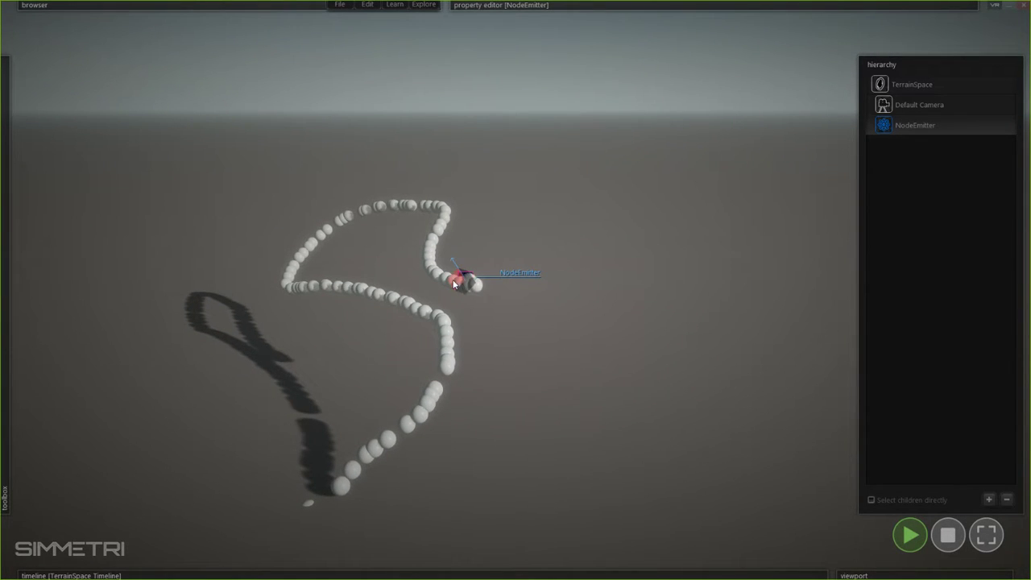
pyautogui.moveTo(598, 231); pyautogui.dragTo(570, 284)
pyautogui.moveTo(570, 284); pyautogui.dragTo(624, 310, button='right')
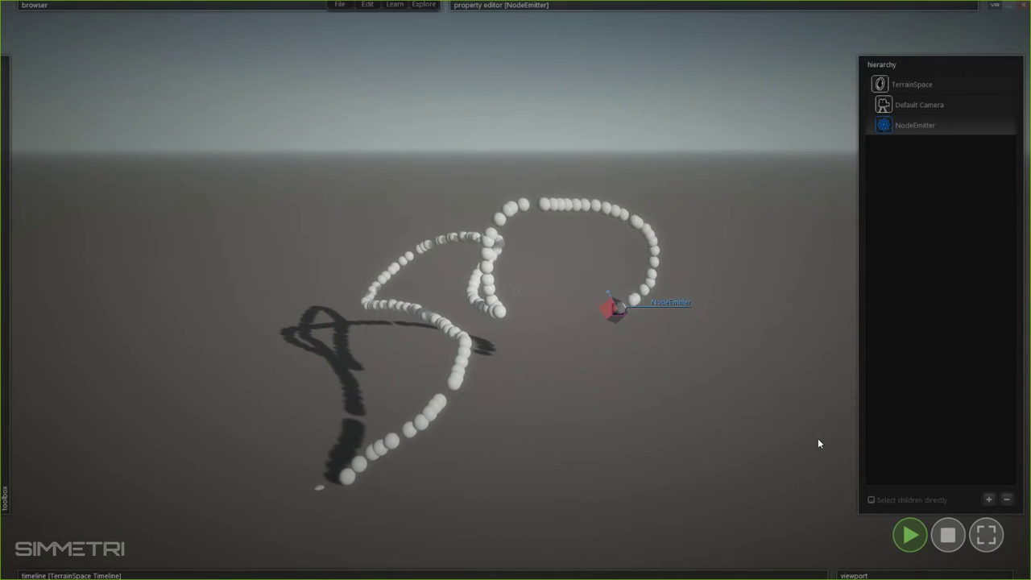
# Step: Stop the simulation and start a new universe without saving the current one
pyautogui.click(913, 535)
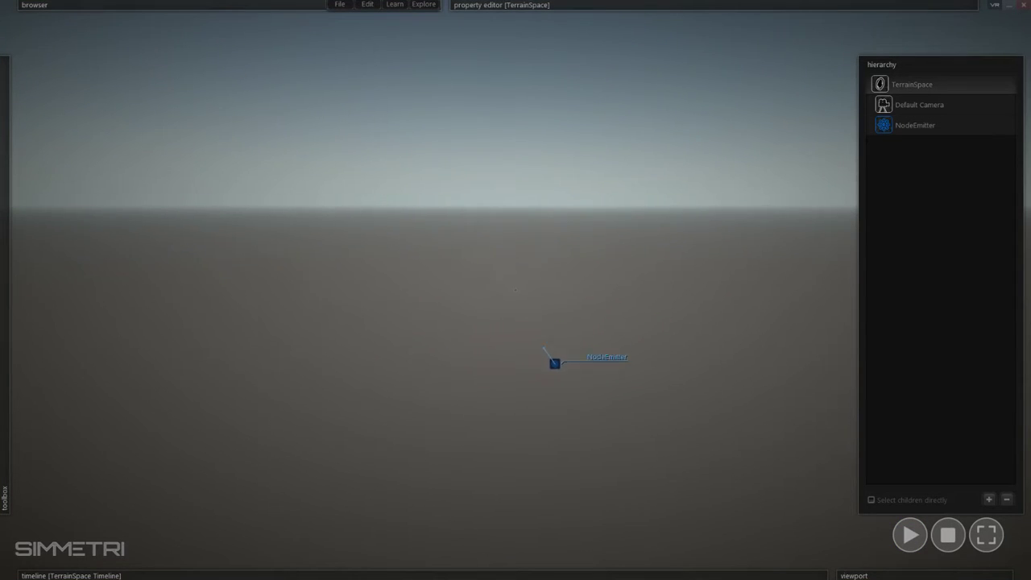
pyautogui.moveTo(517, 291); pyautogui.dragTo(562, 330, button='right')
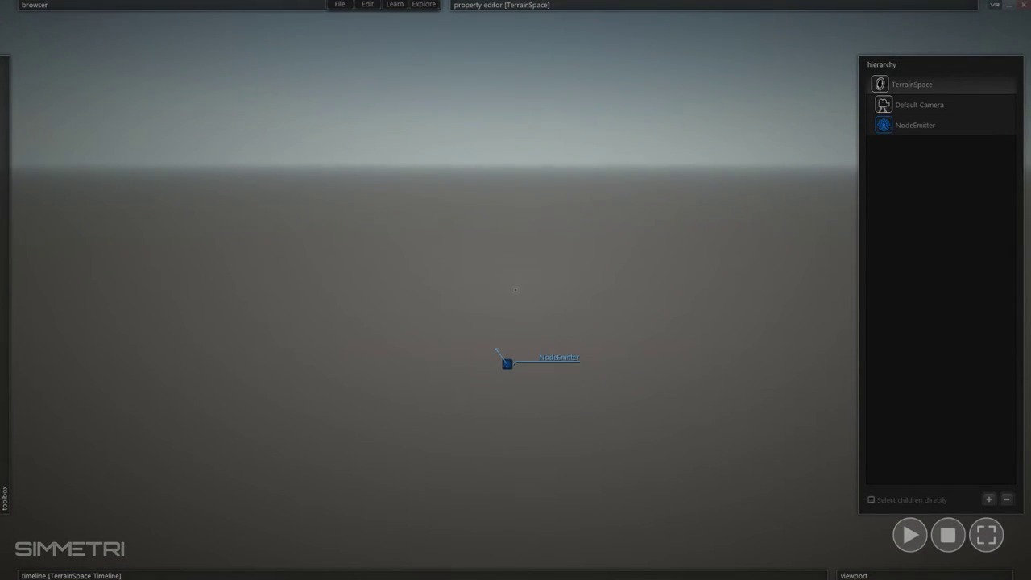
pyautogui.click(339, 5)
pyautogui.click(348, 26)
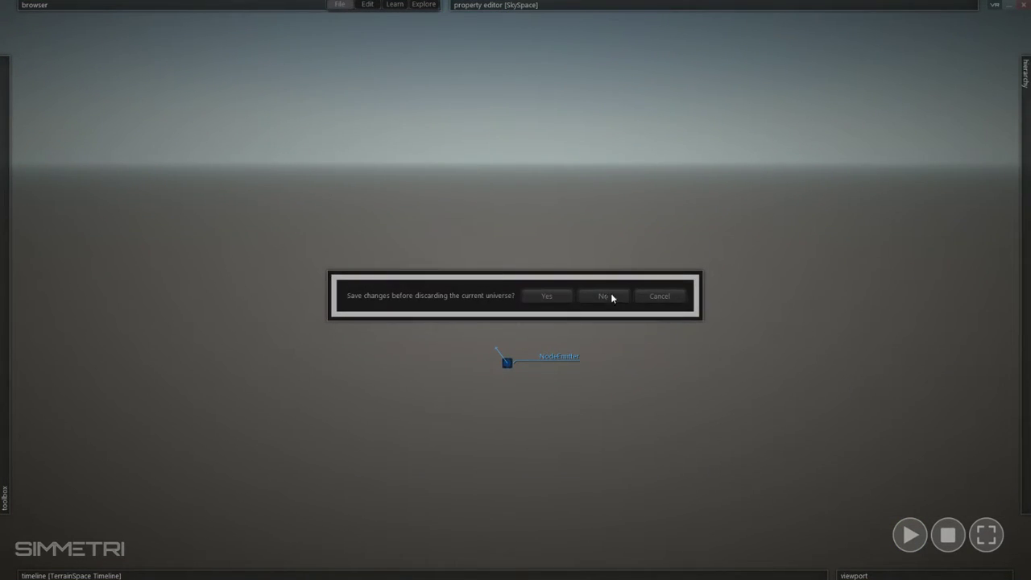
pyautogui.click(609, 296)
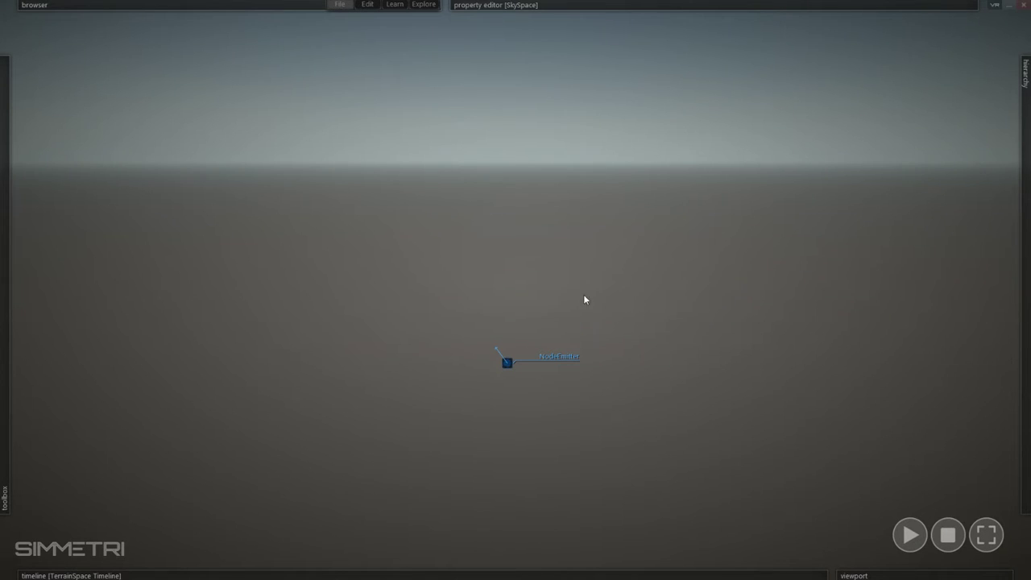
# Step: Place a node emitter on the empty terrain
pyautogui.moveTo(61, 98)
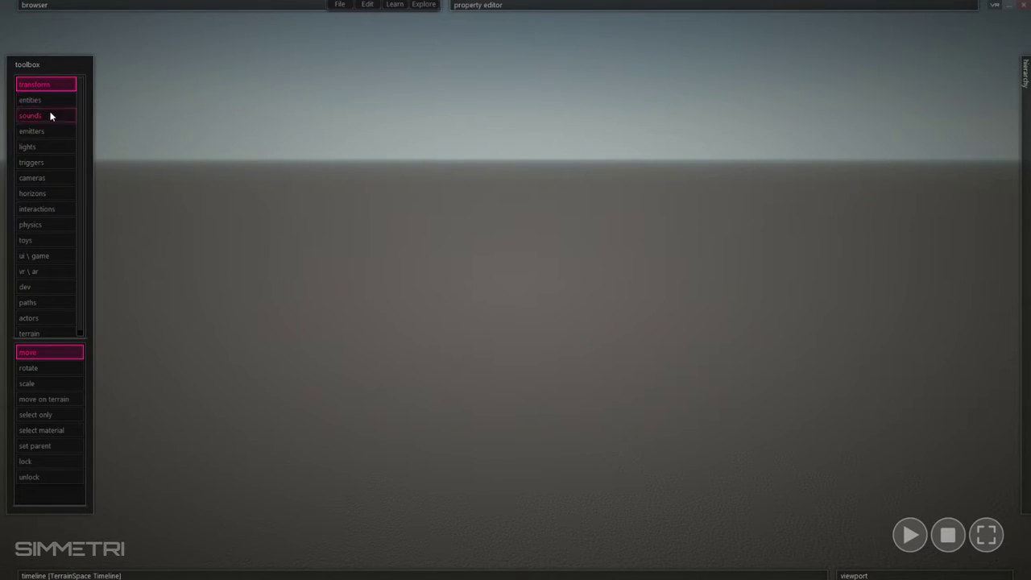
pyautogui.click(45, 132)
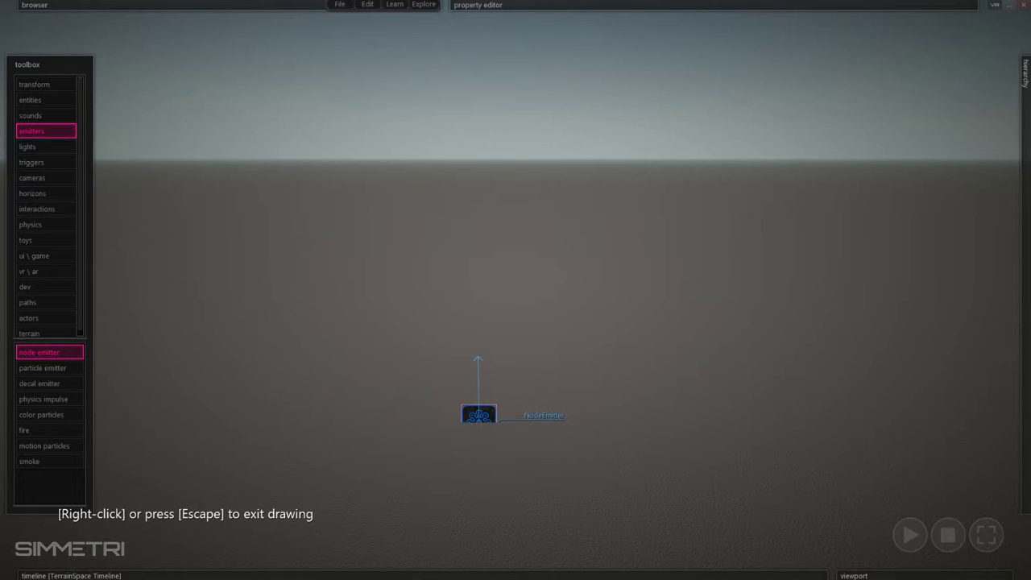
pyautogui.click(478, 415)
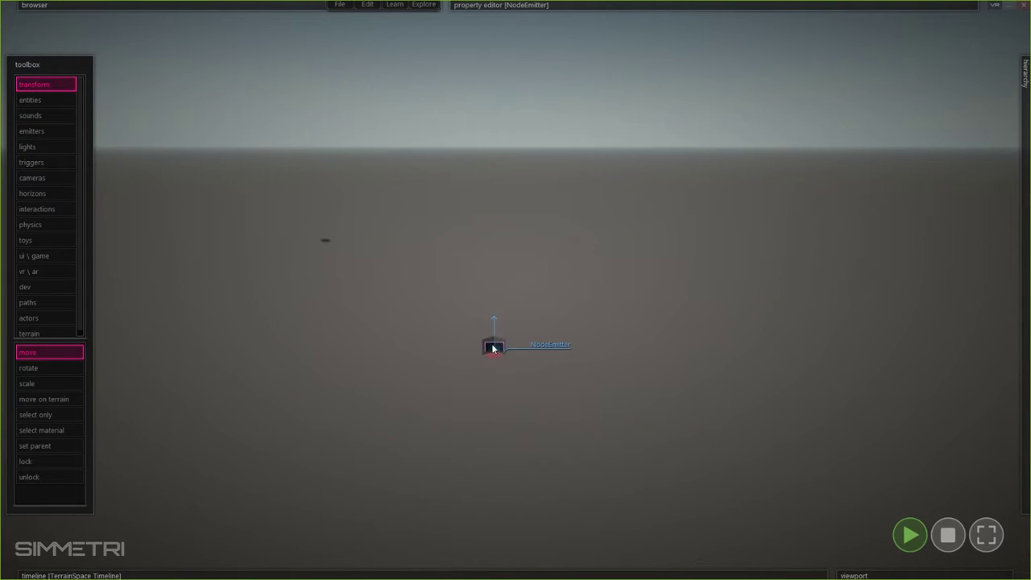
pyautogui.moveTo(564, 381); pyautogui.dragTo(572, 448, button='middle')
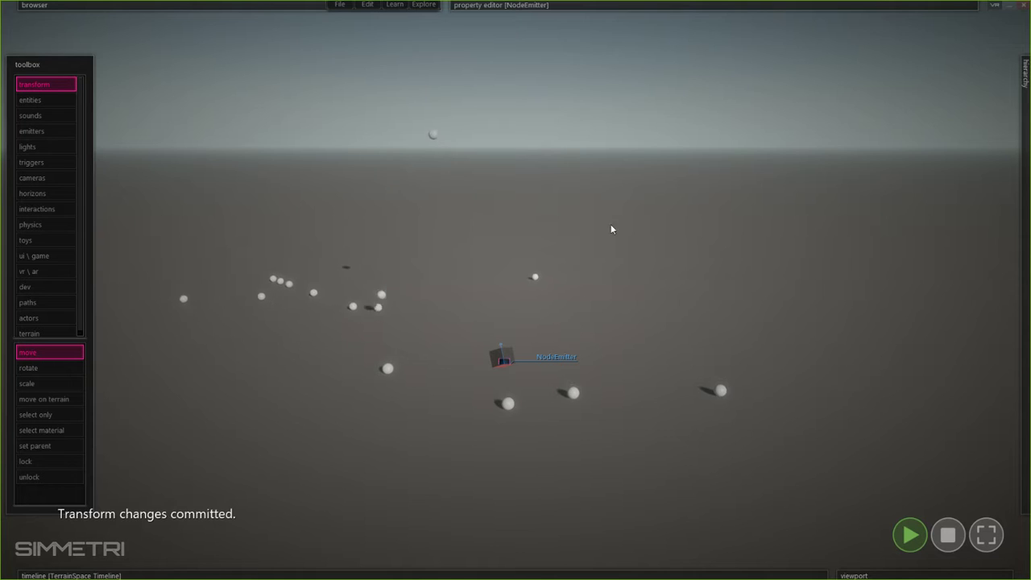
# Step: Set the Frequency of the NodeEmitter's ConstantPulse to about 8.13
pyautogui.moveTo(793, 5)
pyautogui.scroll(-3, 644, 164)
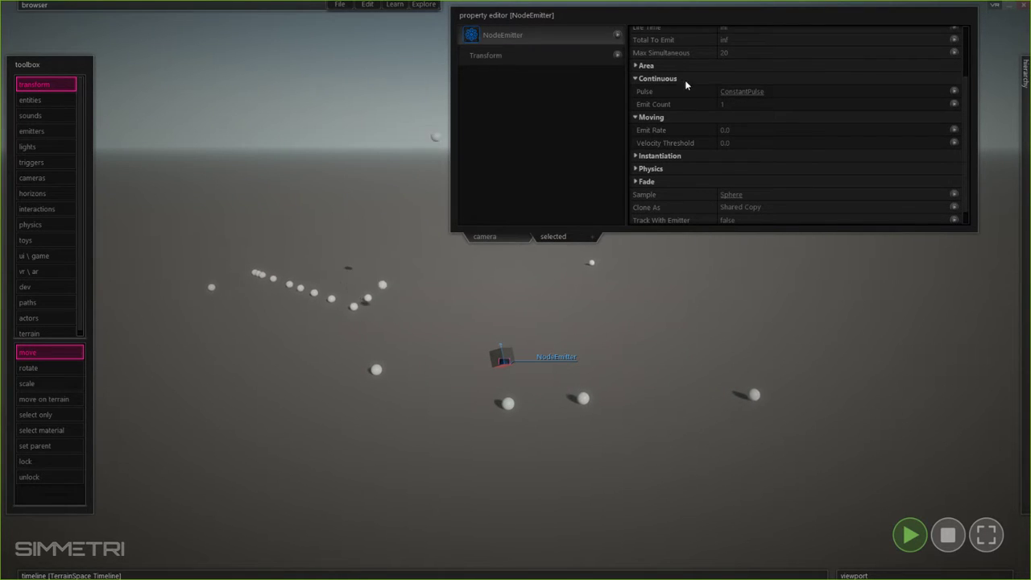
pyautogui.click(742, 92)
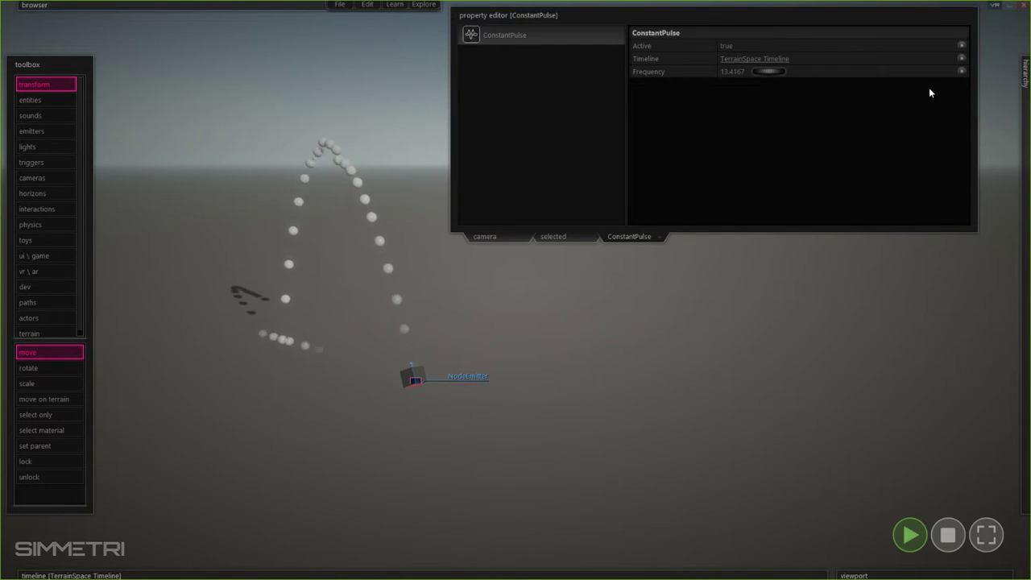
pyautogui.moveTo(928, 89); pyautogui.dragTo(778, 79)
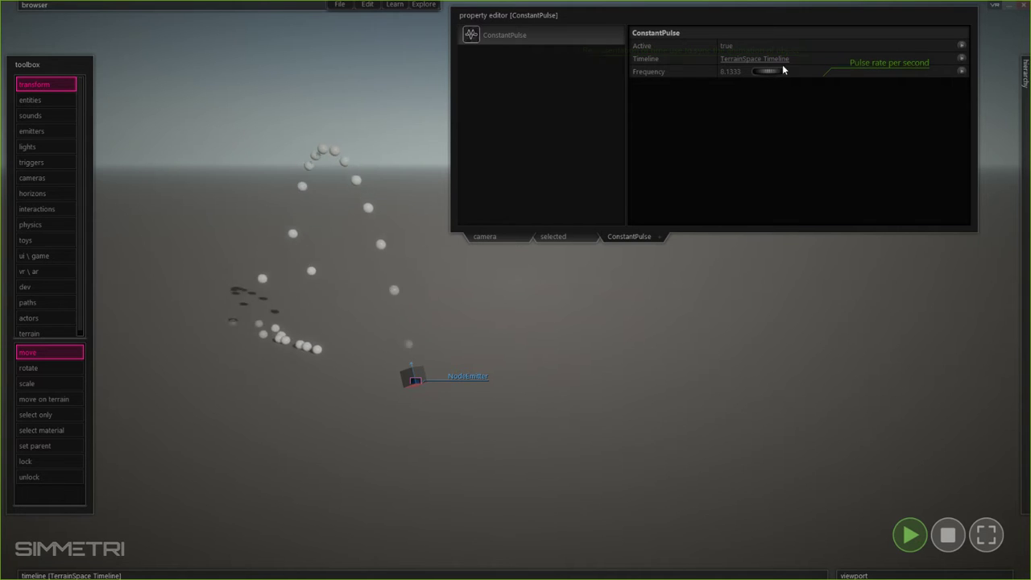
pyautogui.click(659, 236)
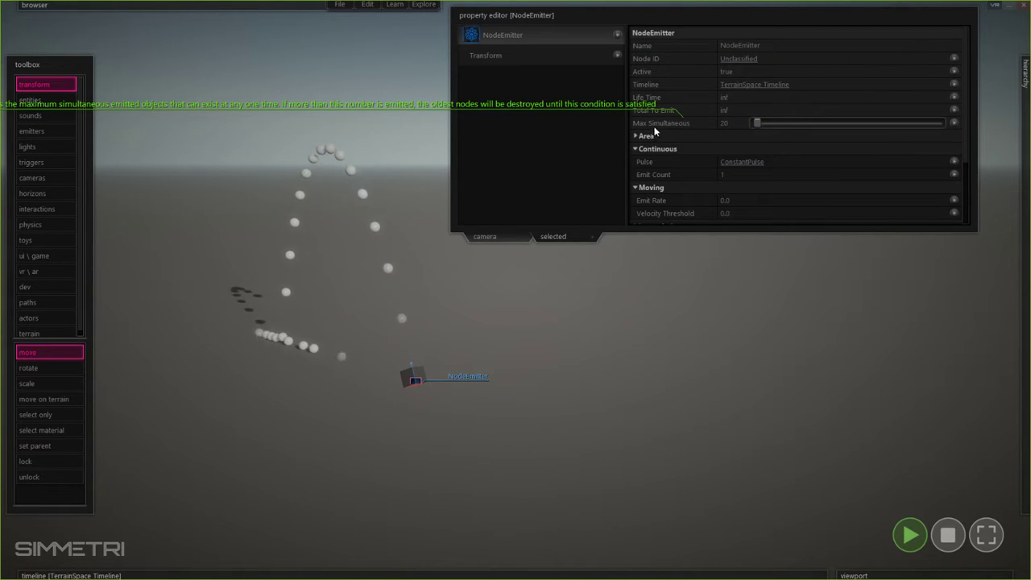
# Step: Set the NodeEmitter's Max Simultaneous to 112 and its moving Emit Rate to about 4.83
pyautogui.scroll(-3, 654, 153)
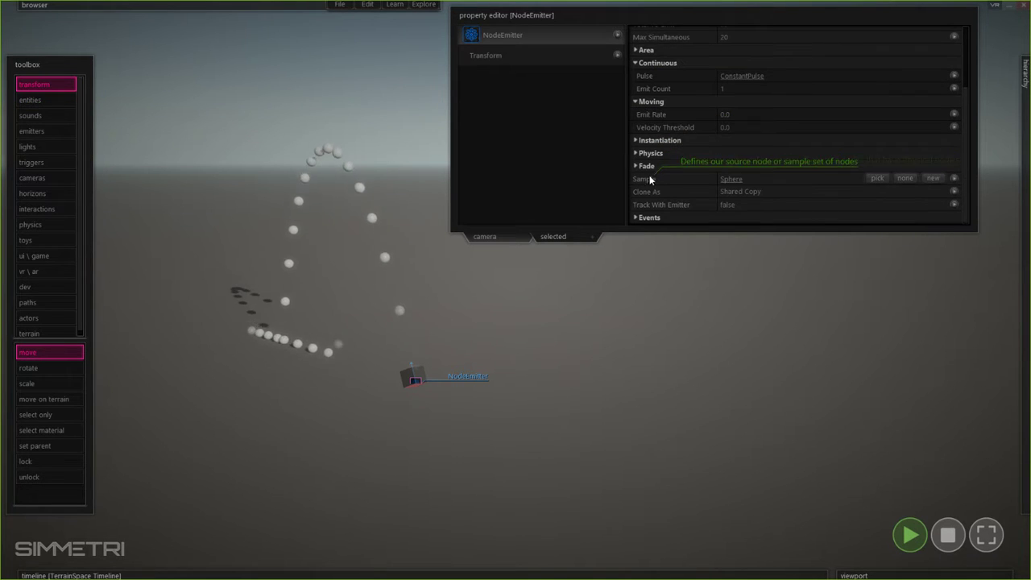
pyautogui.scroll(3, 634, 166)
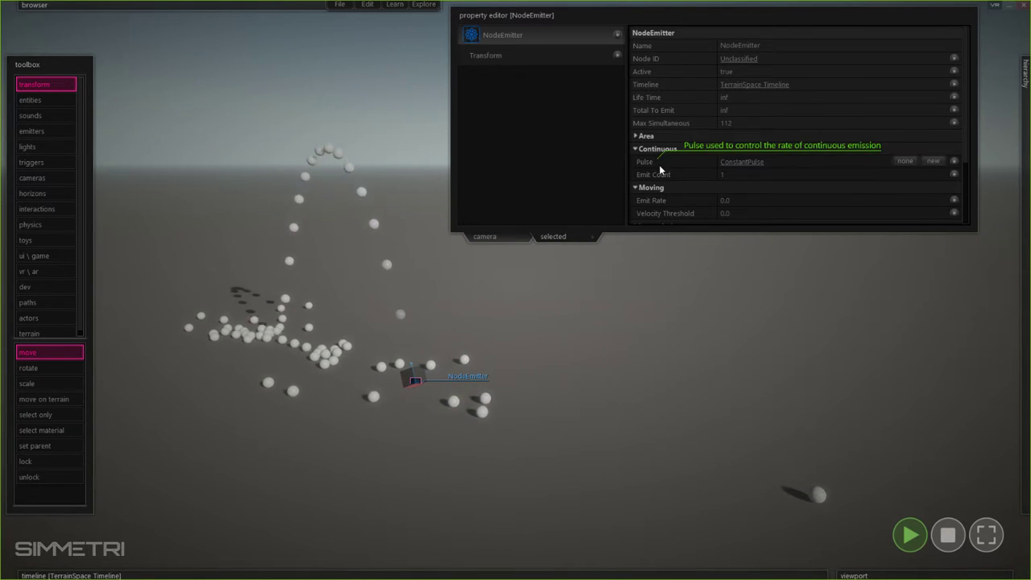
pyautogui.scroll(-2, 653, 195)
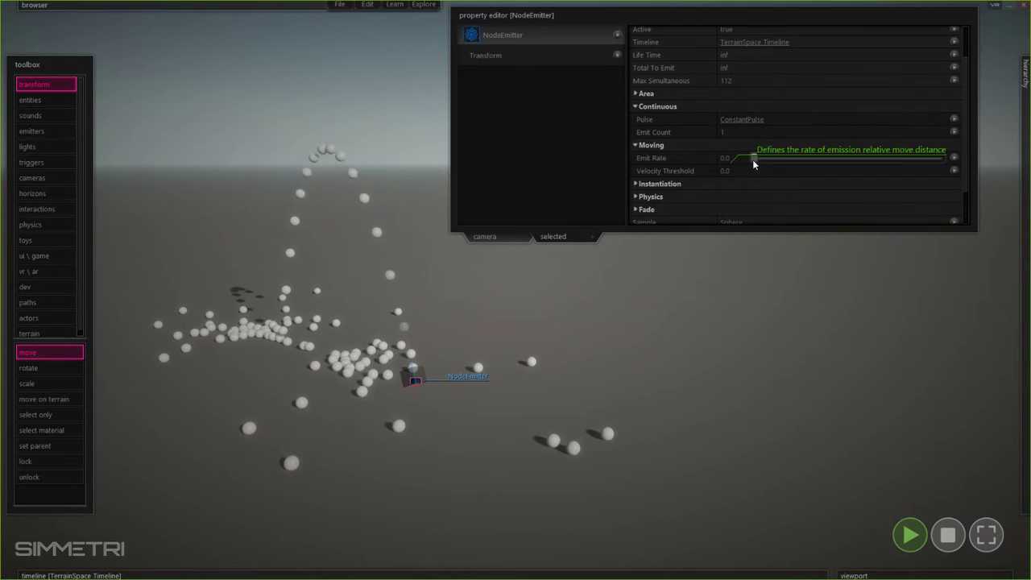
pyautogui.moveTo(754, 159); pyautogui.dragTo(786, 161)
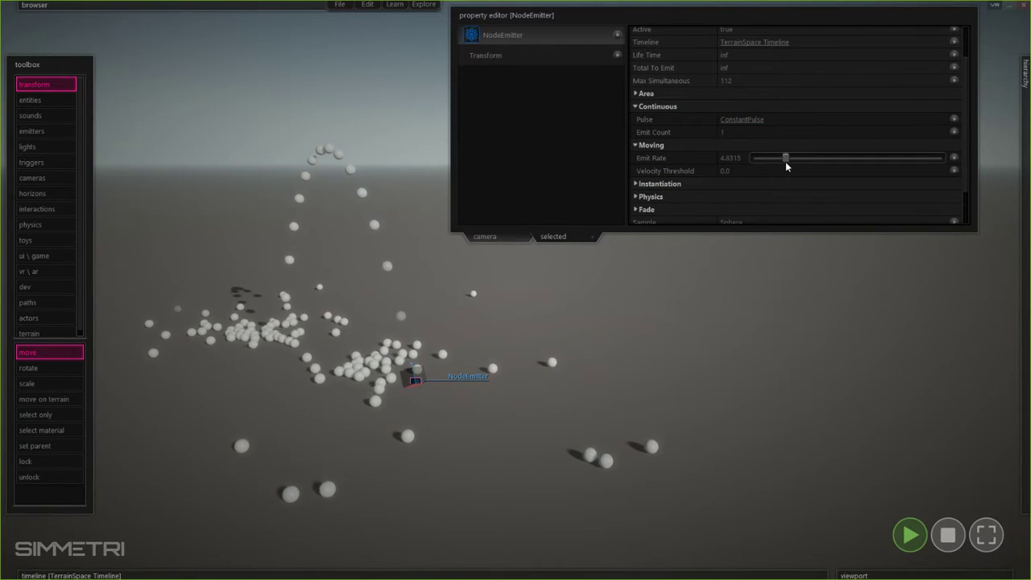
# Step: Raise the NodeEmitter above the terrain and move it around to test emission while moving
pyautogui.moveTo(410, 369); pyautogui.dragTo(433, 238)
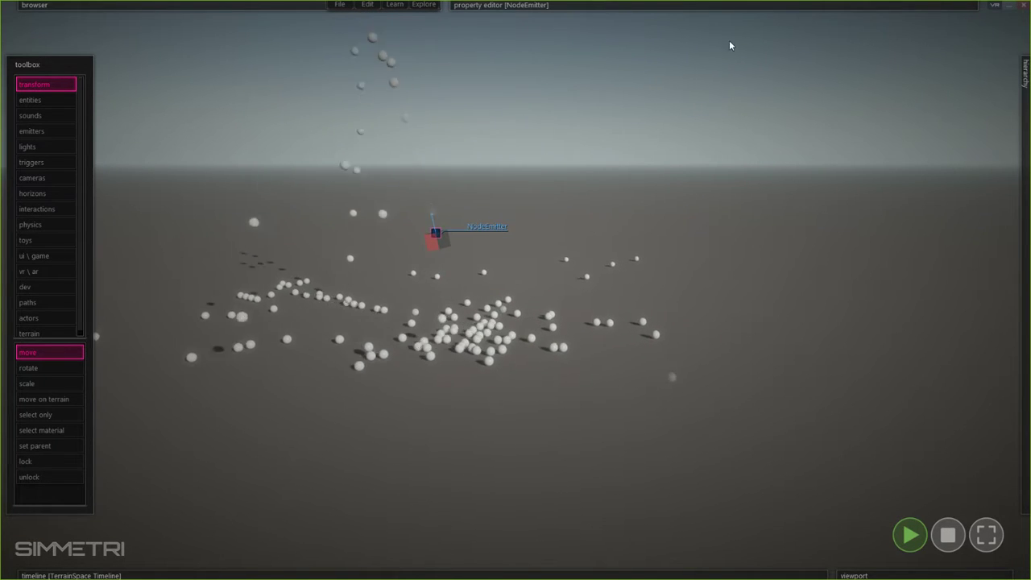
pyautogui.moveTo(722, 6)
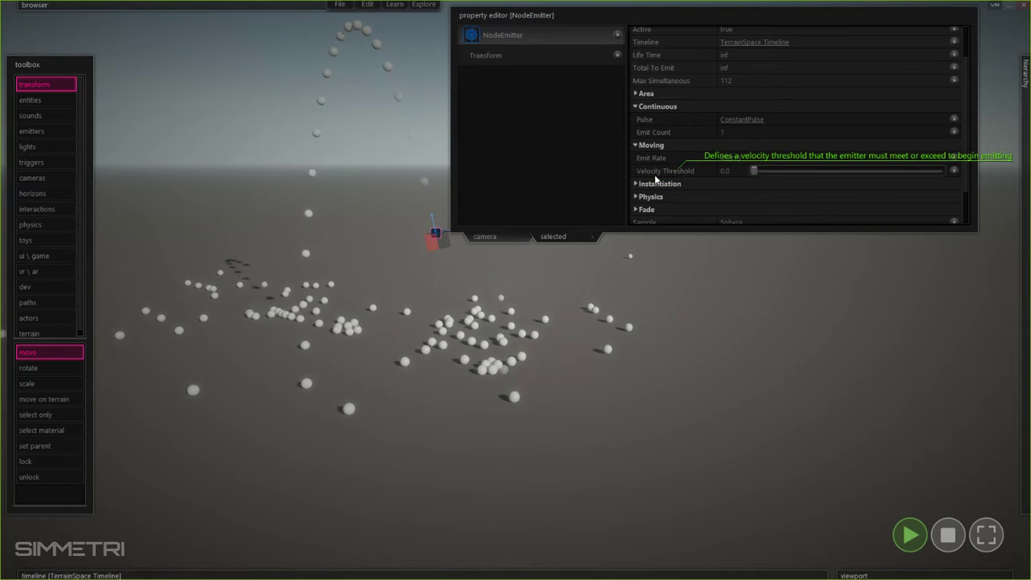
pyautogui.moveTo(433, 242); pyautogui.dragTo(469, 179)
# Step: Set the NodeEmitter's continuous Pulse to none and move the emitter around to test motion-only emission
pyautogui.moveTo(649, 5)
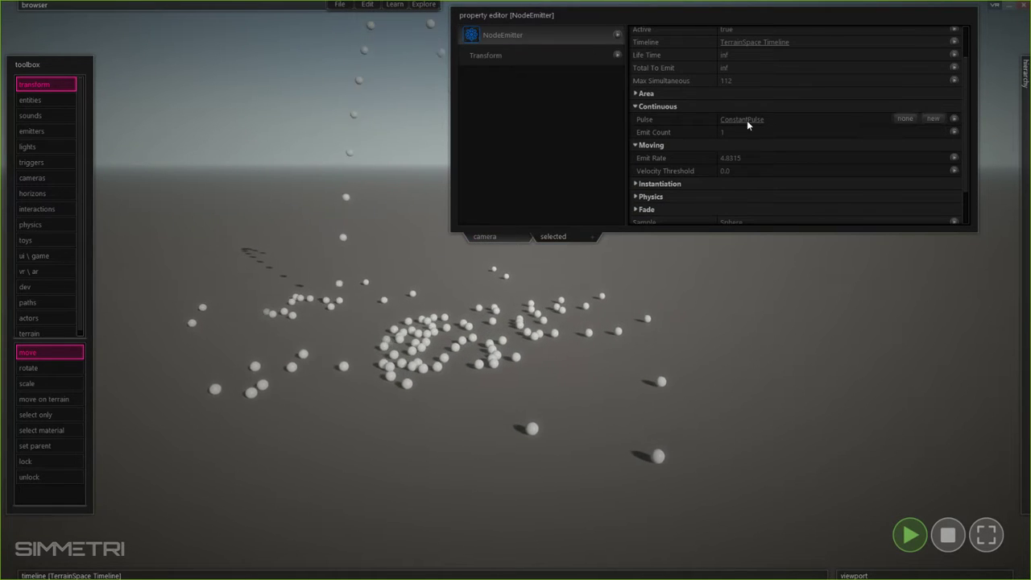
pyautogui.click(904, 118)
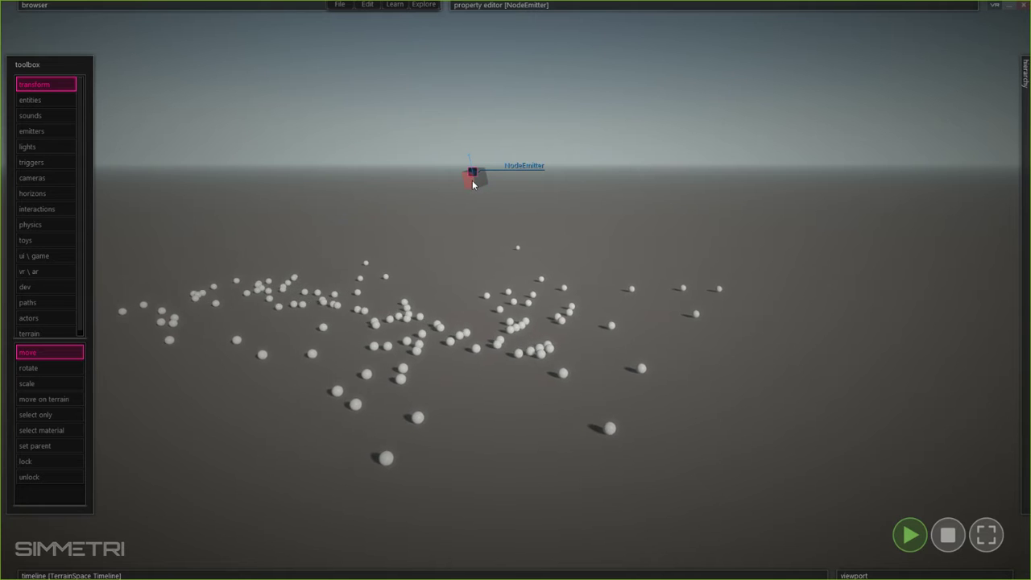
pyautogui.moveTo(471, 180); pyautogui.dragTo(477, 200)
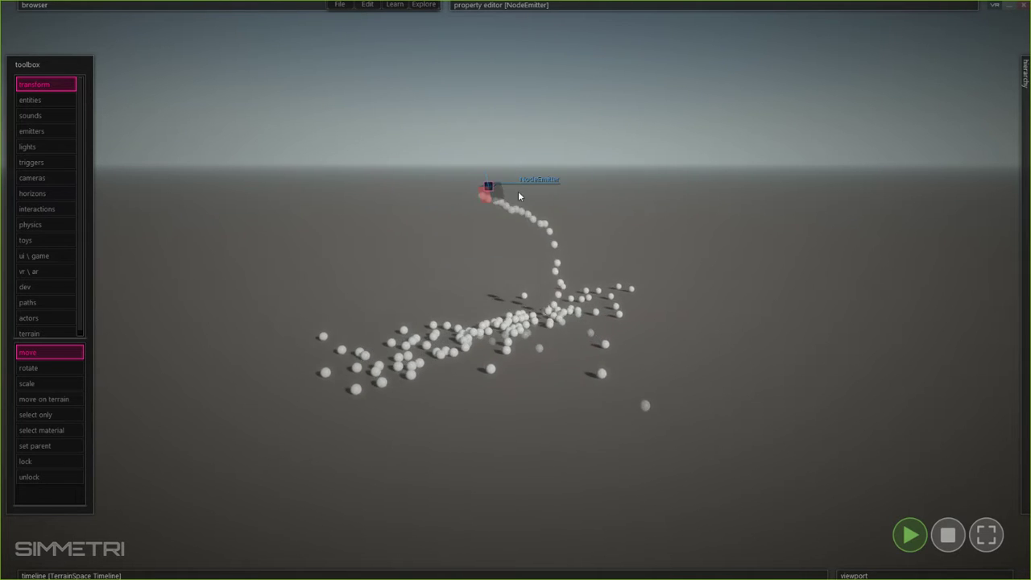
# Step: Raise the Velocity Threshold in the NodeEmitter's Moving settings
pyautogui.moveTo(544, 7)
pyautogui.moveTo(749, 161); pyautogui.dragTo(854, 169)
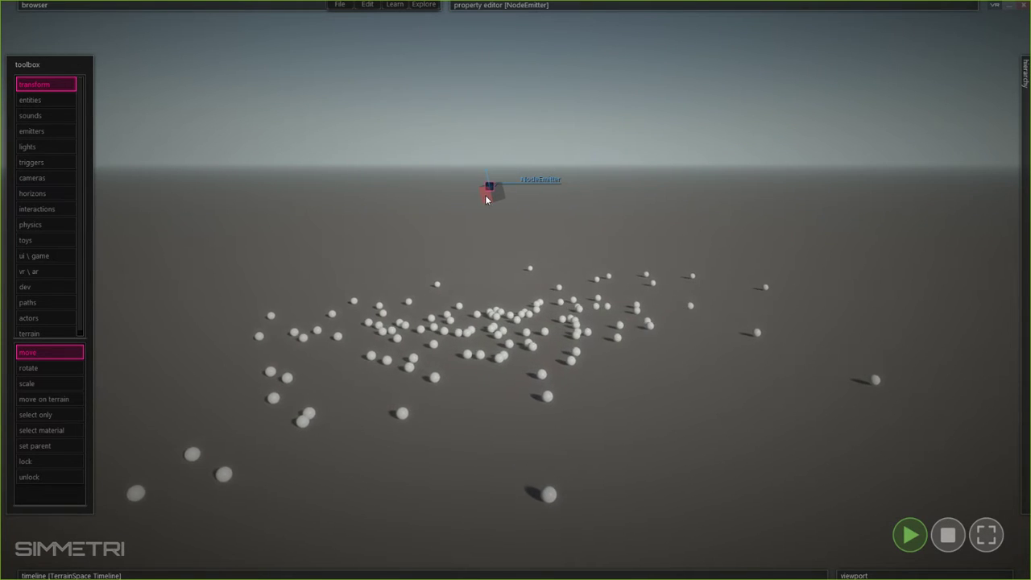
# Step: Move the NodeEmitter around above the terrain to test its motion emission, and review its Moving settings
pyautogui.moveTo(485, 196); pyautogui.dragTo(457, 210)
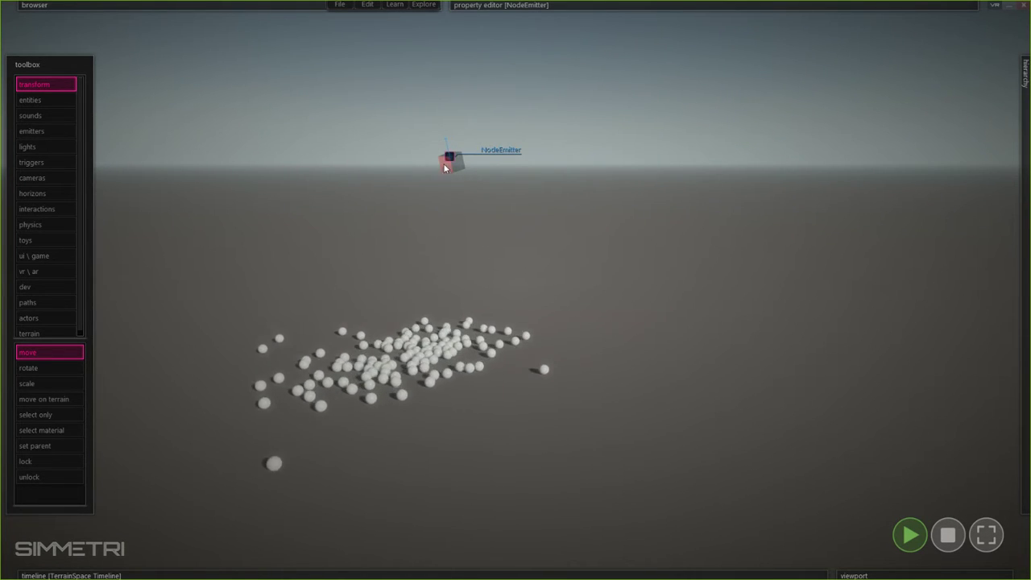
pyautogui.moveTo(444, 167)
pyautogui.mouseDown()
pyautogui.moveTo(466, 149)
pyautogui.moveTo(459, 158)
pyautogui.mouseUp()
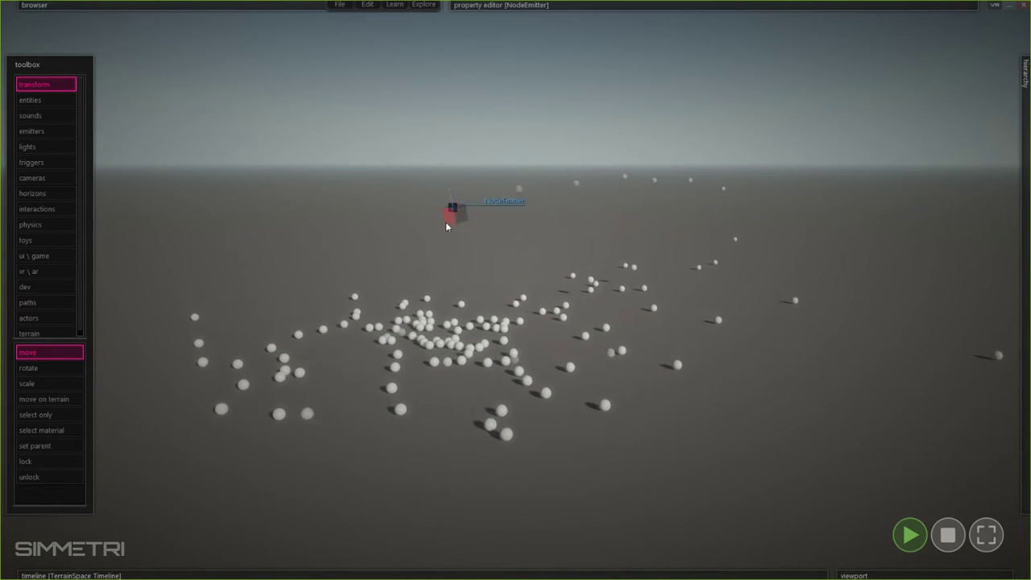
pyautogui.moveTo(515, 6)
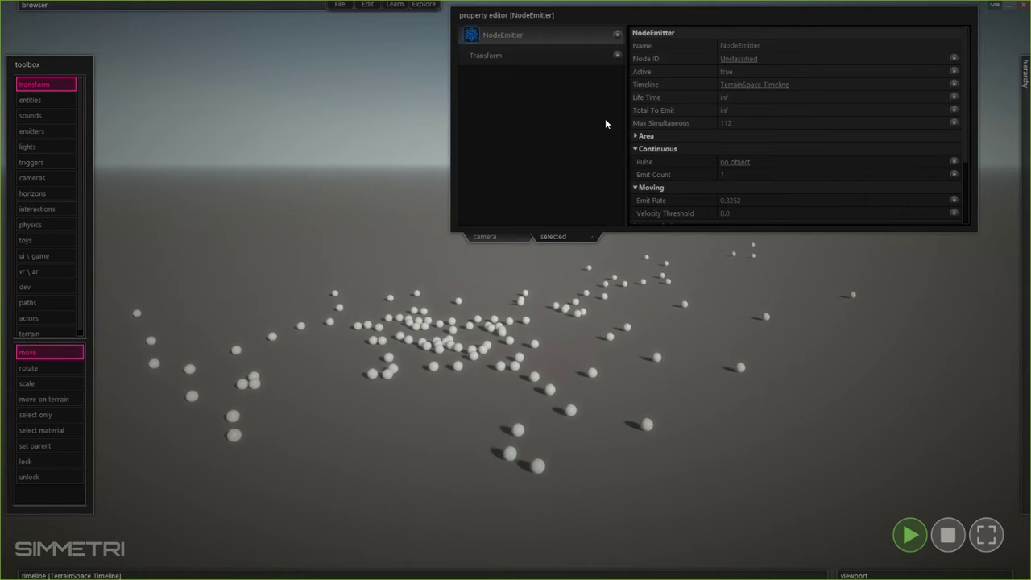
# Step: Place a particle emitter on the terrain near the emitted spheres
pyautogui.moveTo(515, 289); pyautogui.dragTo(536, 237, button='right')
pyautogui.click(214, 225)
pyautogui.click(39, 132)
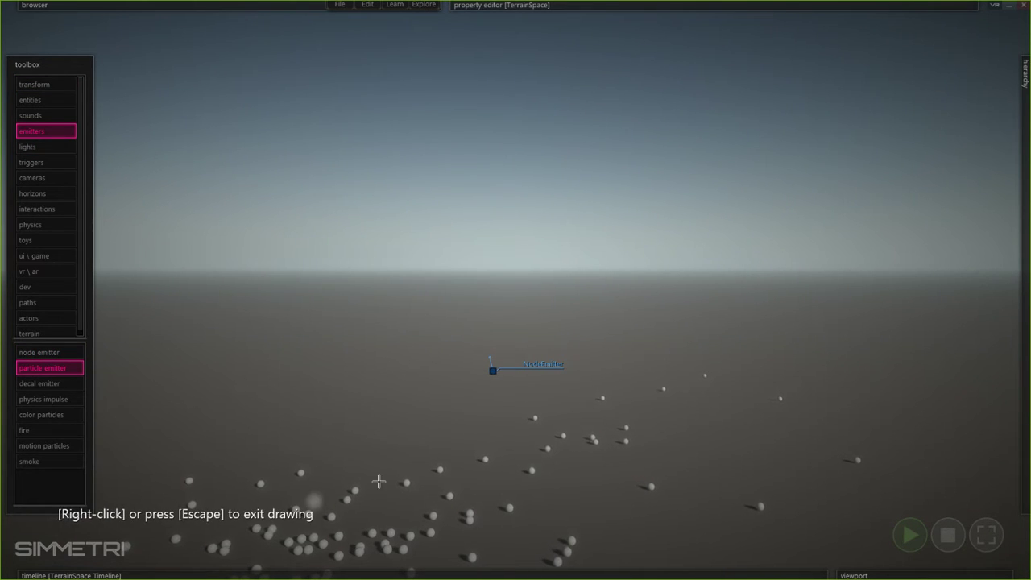
pyautogui.moveTo(378, 481); pyautogui.dragTo(435, 512, button='right')
pyautogui.press('s')
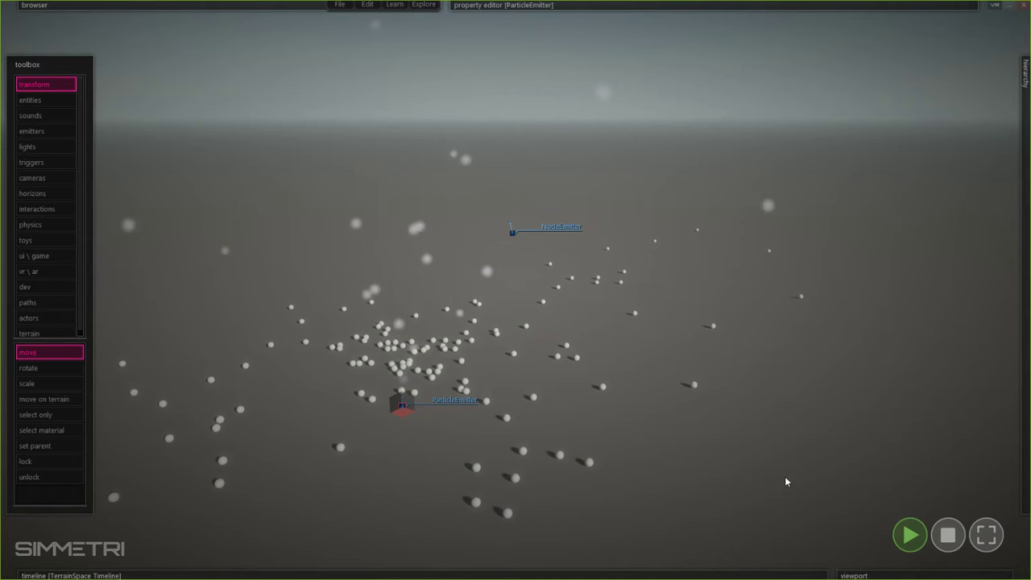
# Step: Stop the simulation, move the ParticleEmitter farther from the NodeEmitter, and start playback again
pyautogui.click(937, 528)
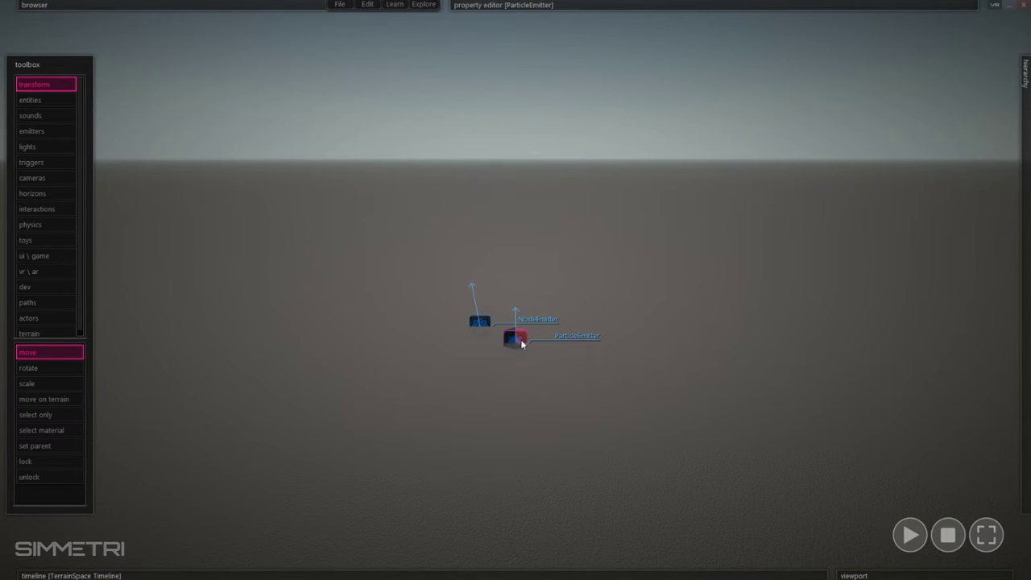
pyautogui.moveTo(650, 348); pyautogui.dragTo(694, 348)
pyautogui.moveTo(694, 348); pyautogui.dragTo(647, 326, button='right')
pyautogui.press('s')
pyautogui.press('space')
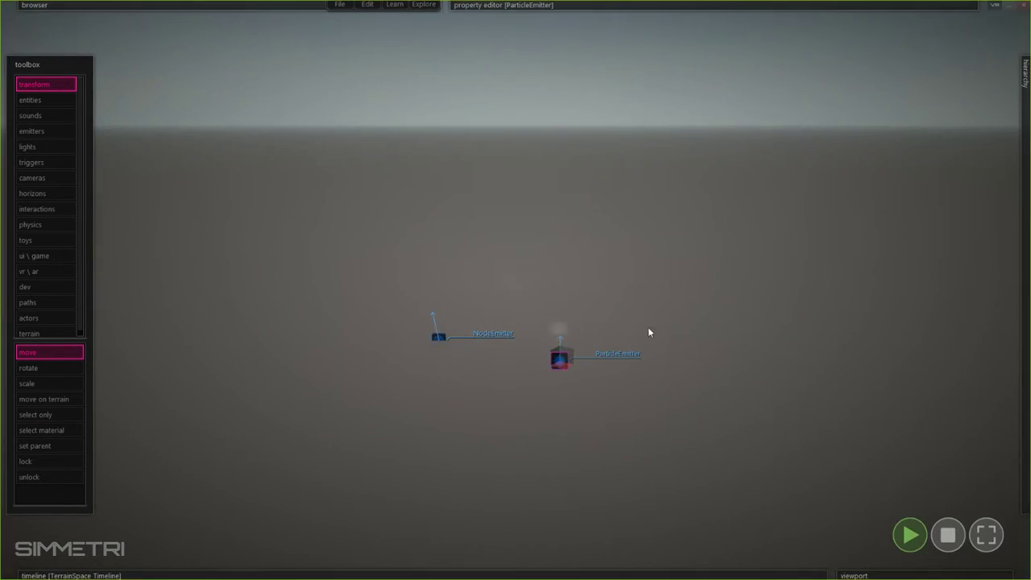
# Step: Examine the ParticleEmitter's continuous settings and its ConstantPulse object, and return to the emitter's properties
pyautogui.moveTo(673, 5)
pyautogui.moveTo(498, 324); pyautogui.dragTo(515, 289, button='right')
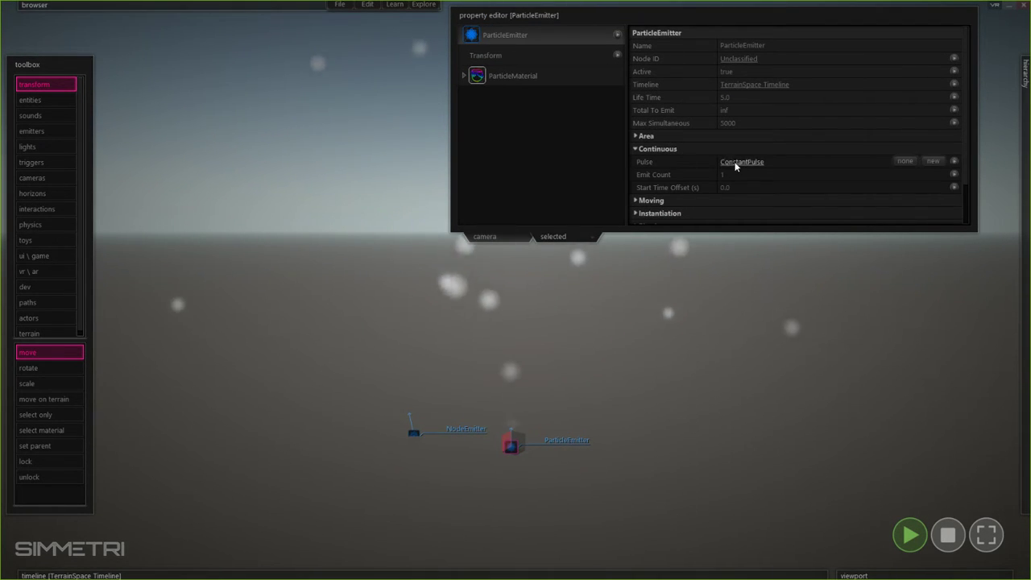
pyautogui.click(735, 163)
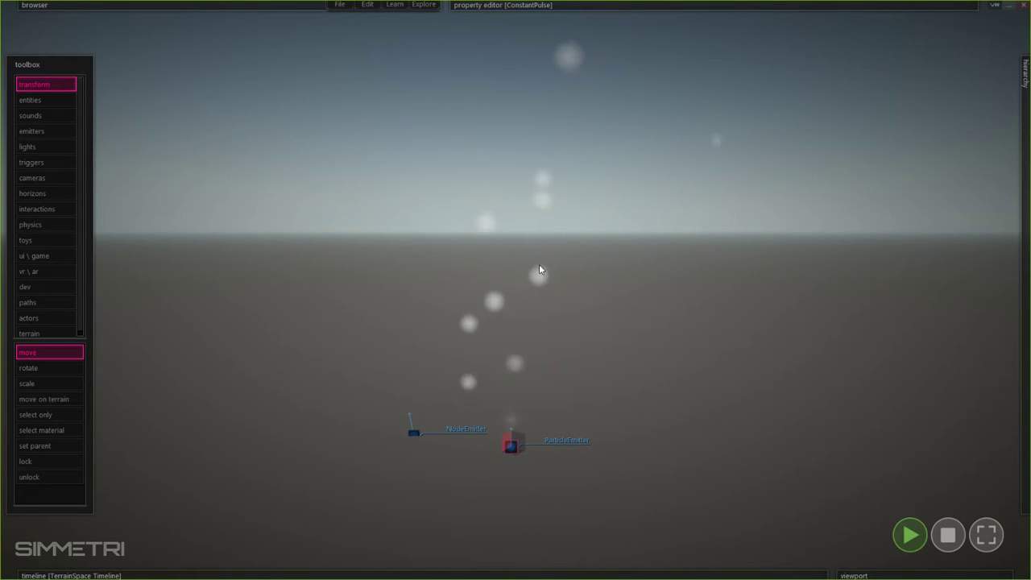
pyautogui.moveTo(678, 90)
pyautogui.click(576, 235)
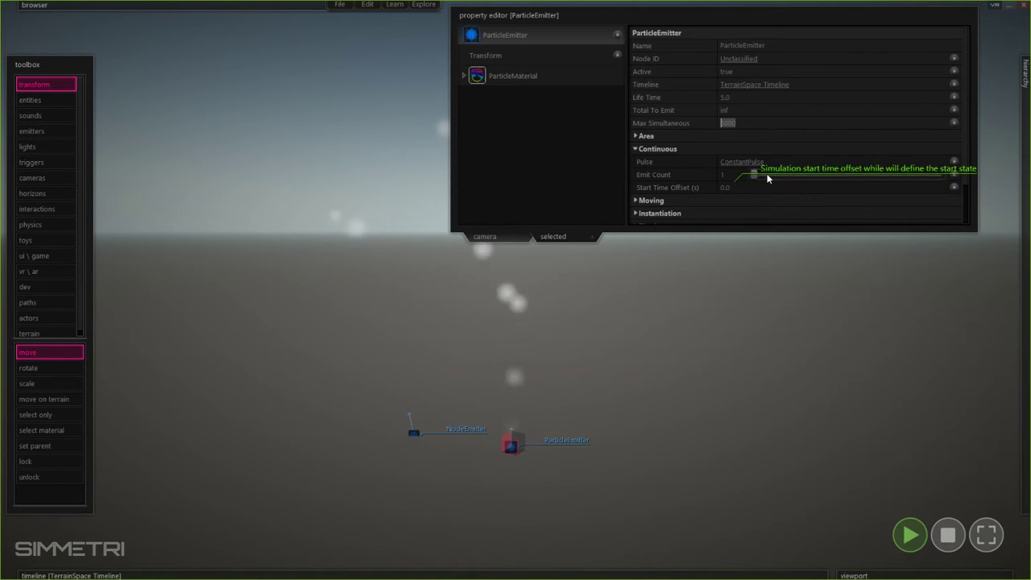
# Step: Try a higher continuous Emit Count on the ParticleEmitter and restore it to 1
pyautogui.moveTo(757, 177); pyautogui.dragTo(722, 176)
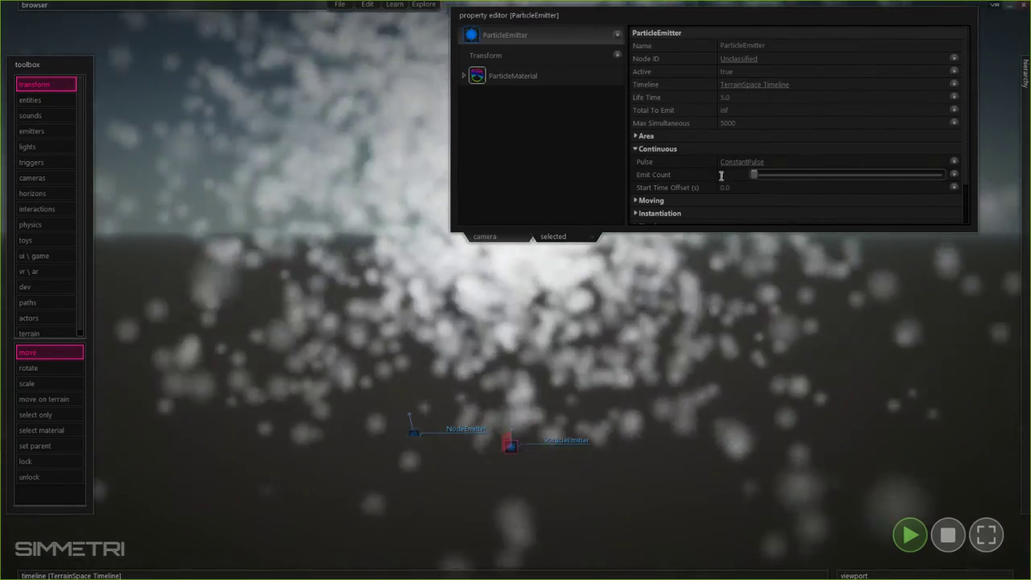
pyautogui.scroll(-1, 685, 162)
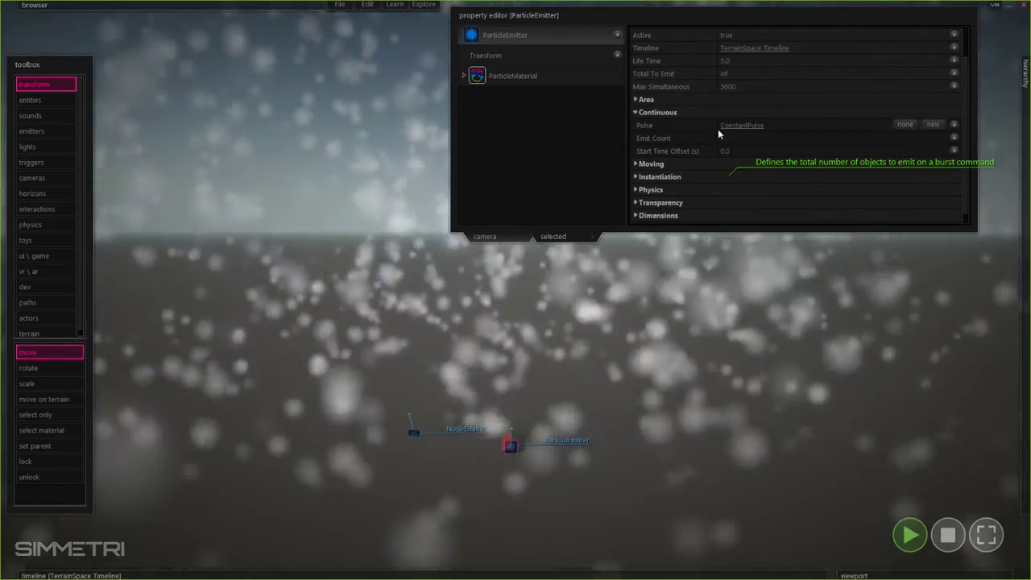
# Step: Set the Frequency of the ParticleEmitter's ConstantPulse to about 222.17
pyautogui.click(728, 125)
pyautogui.moveTo(749, 69)
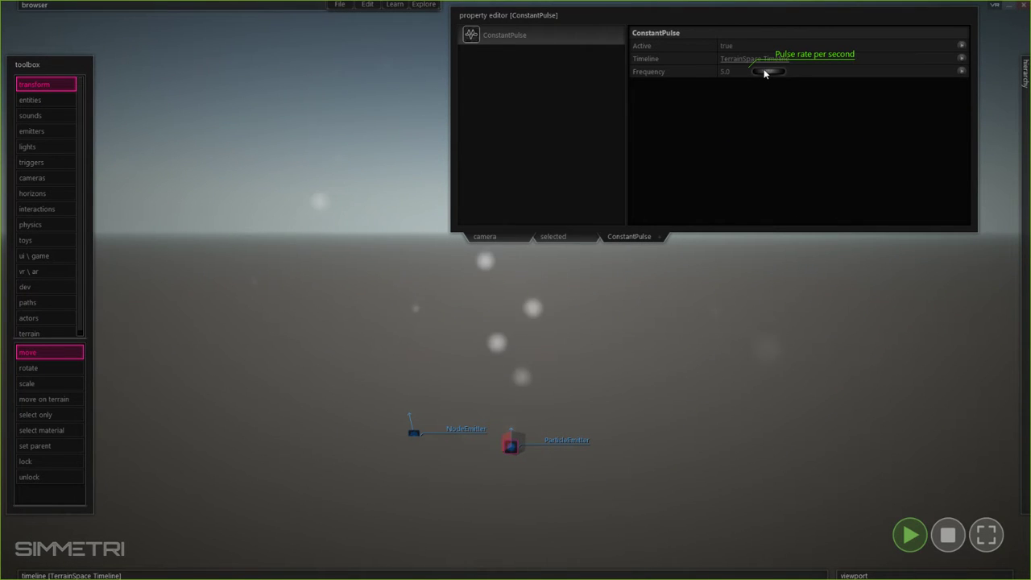
pyautogui.moveTo(760, 72); pyautogui.dragTo(1013, 87)
pyautogui.moveTo(779, 73)
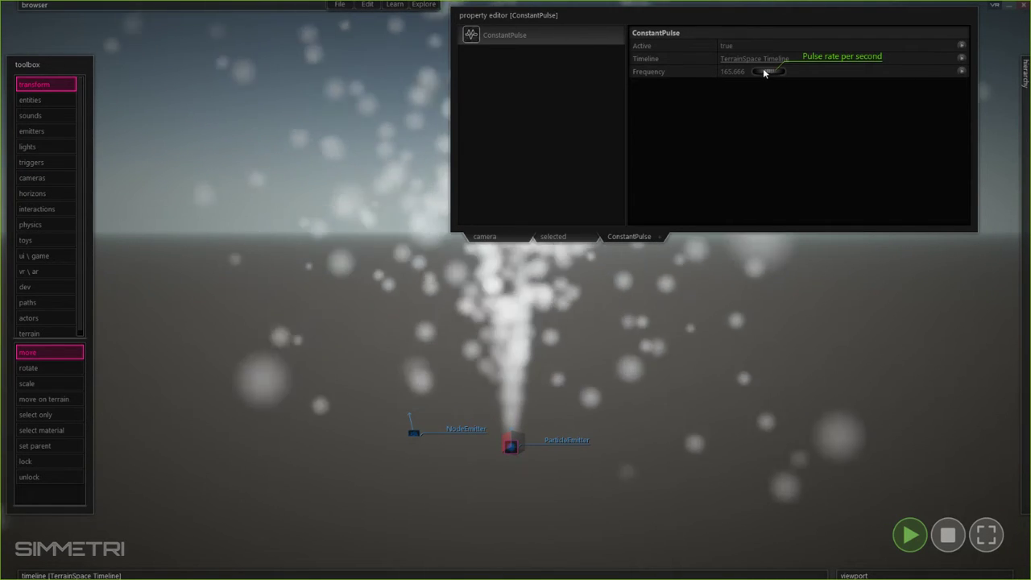
pyautogui.moveTo(764, 73); pyautogui.dragTo(936, 73)
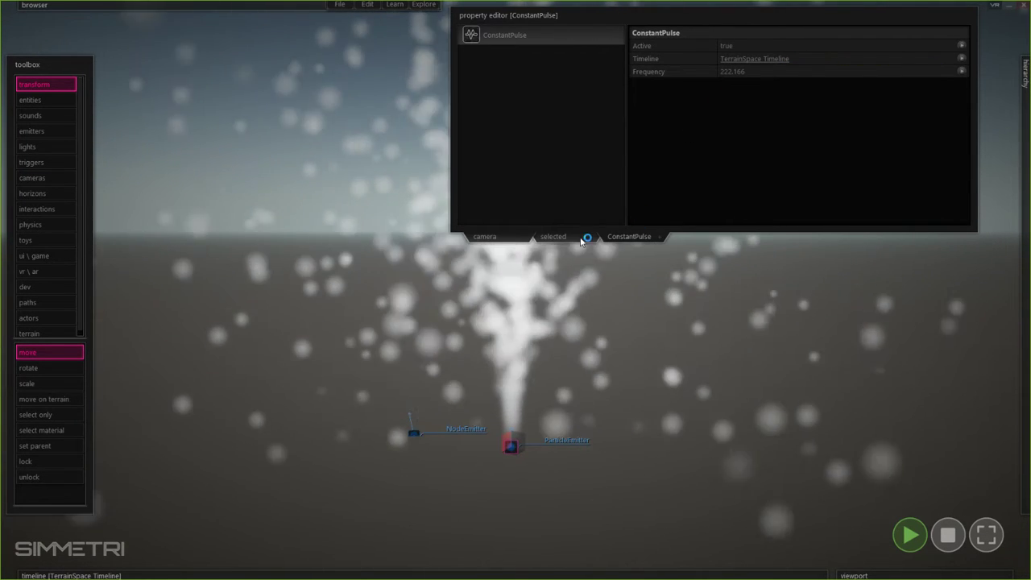
# Step: Set the particle Size in the ParticleEmitter's Dimensions settings to about 0.98
pyautogui.click(586, 239)
pyautogui.scroll(-2, 660, 177)
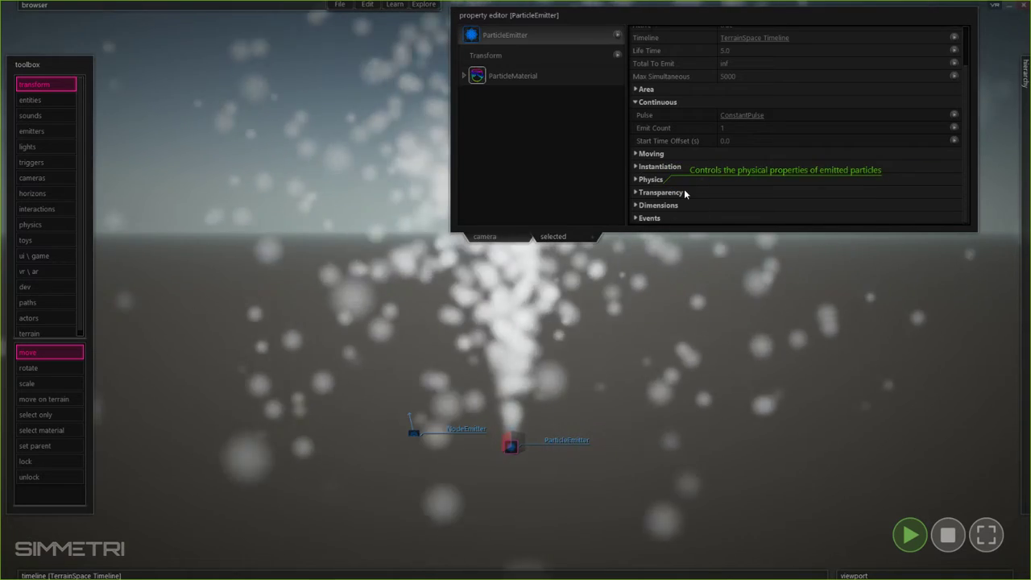
pyautogui.click(649, 218)
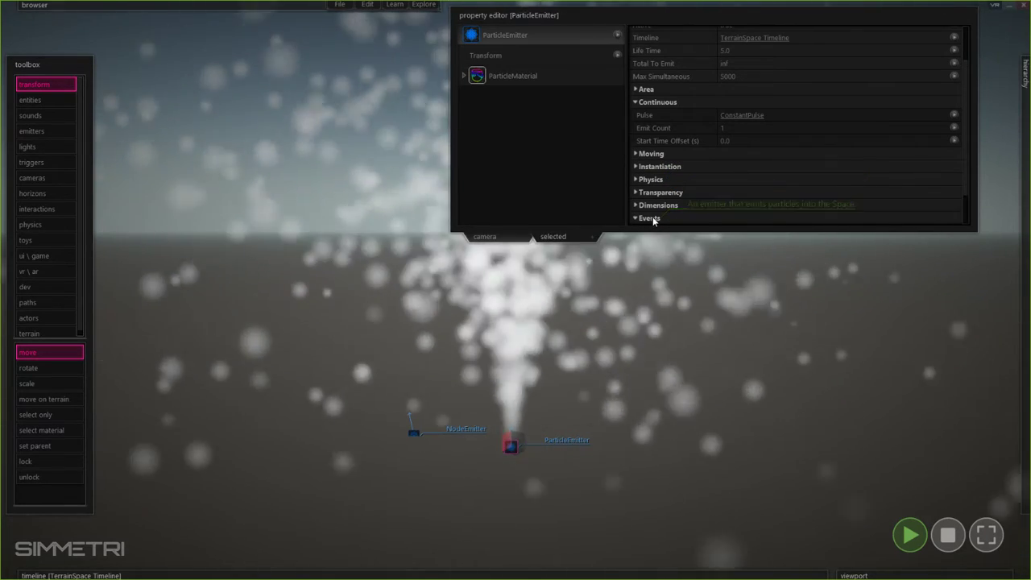
pyautogui.click(651, 204)
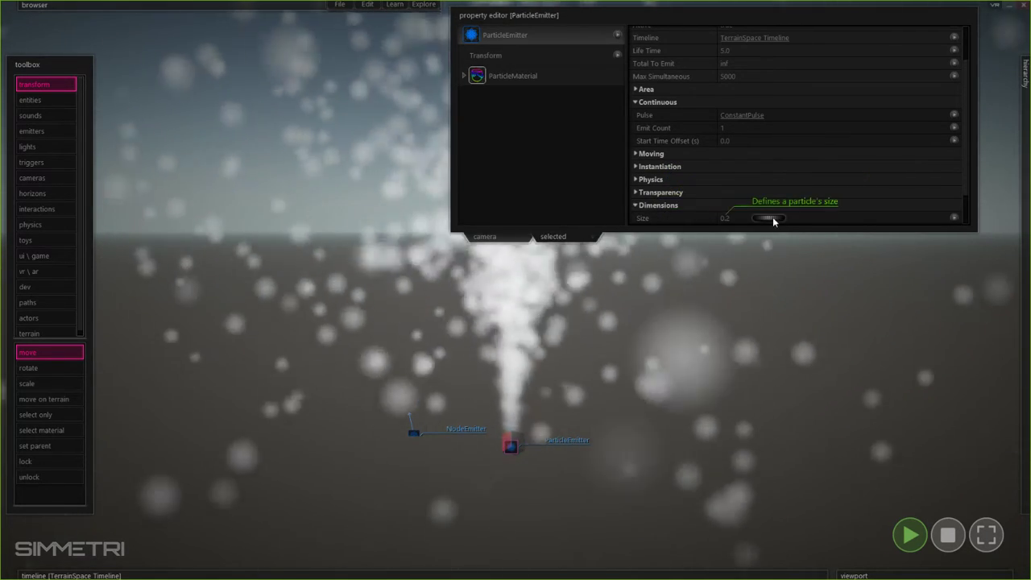
pyautogui.moveTo(773, 219); pyautogui.dragTo(802, 219)
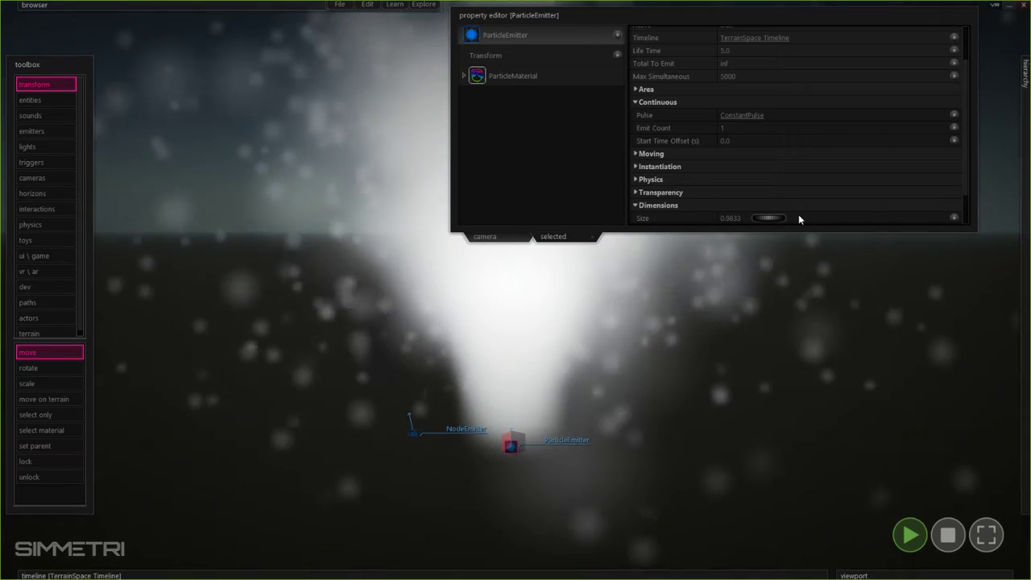
# Step: Raise the ParticleEmitter above the terrain and move it around to test its continuous particle stream
pyautogui.click(721, 15)
pyautogui.press('s')
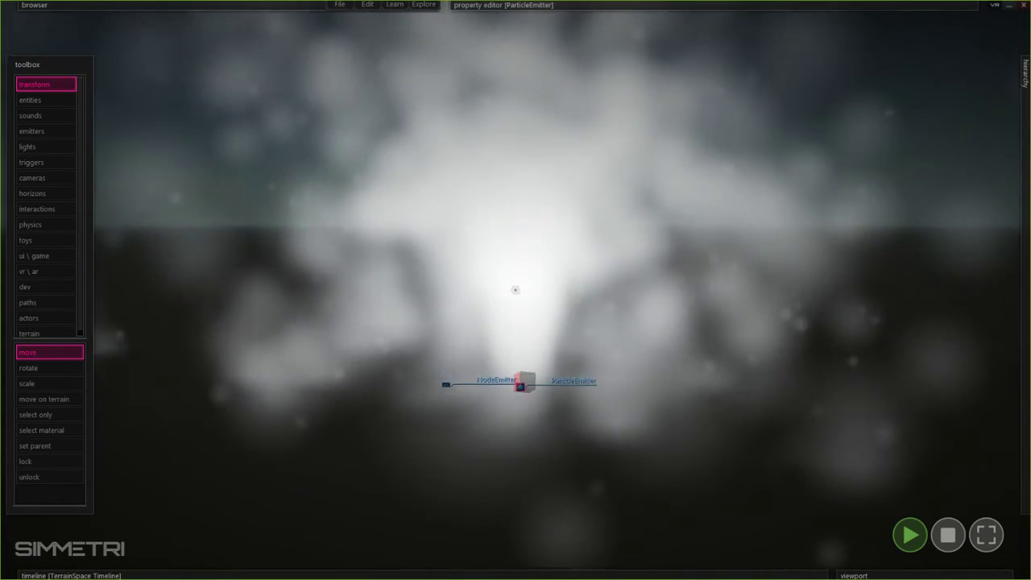
pyautogui.press('s')
pyautogui.moveTo(515, 290); pyautogui.dragTo(542, 321, button='right')
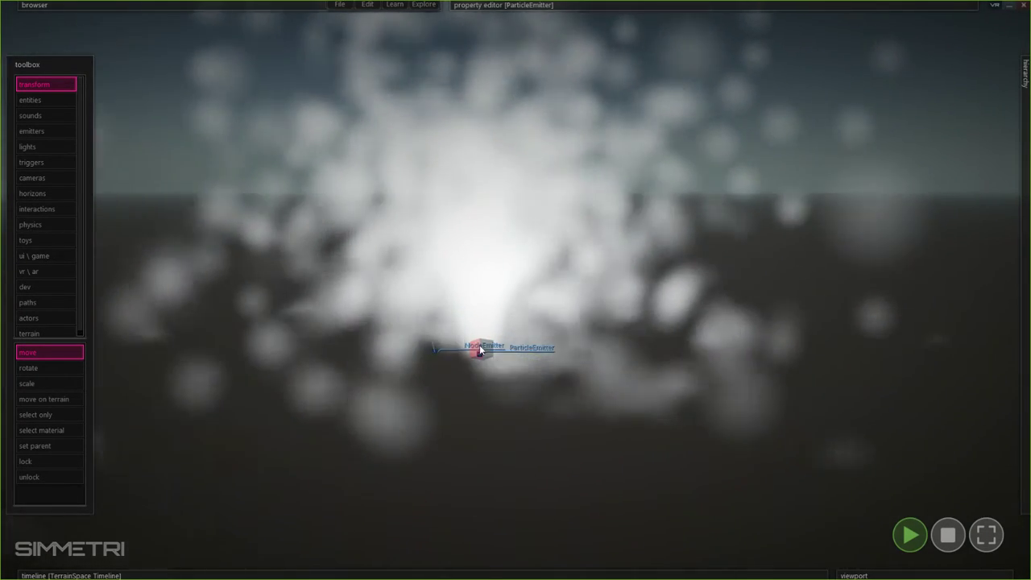
pyautogui.moveTo(480, 351); pyautogui.dragTo(490, 180)
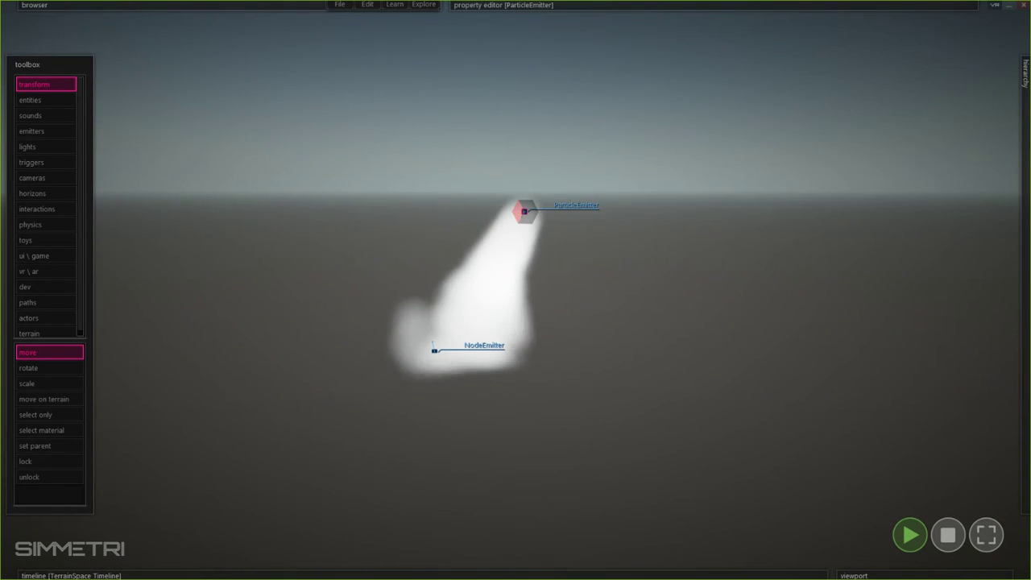
pyautogui.moveTo(524, 211); pyautogui.dragTo(516, 290, button='right')
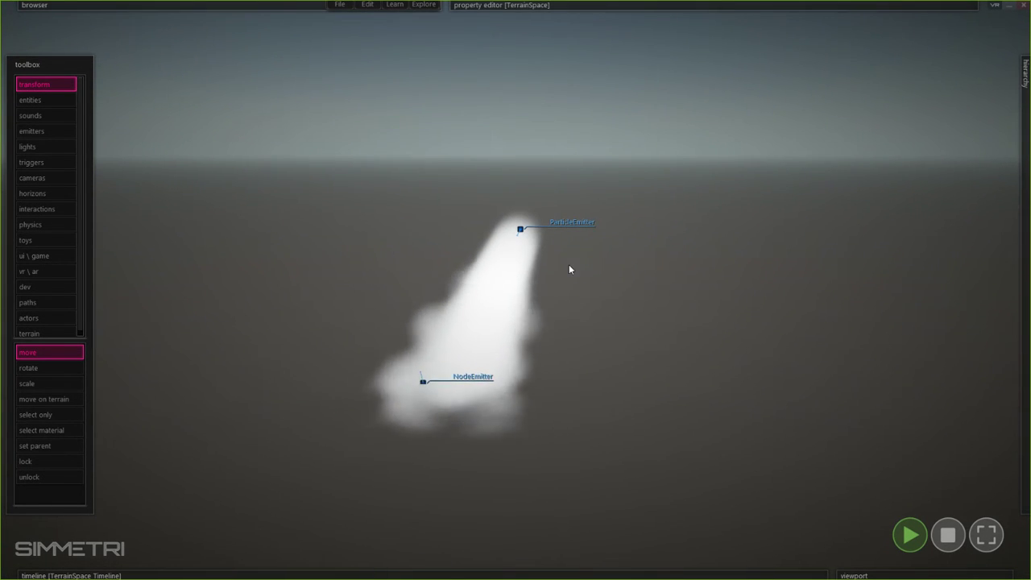
# Step: Set the ParticleEmitter's continuous Pulse to none and raise the Emit Rate in its Moving settings
pyautogui.moveTo(543, 42)
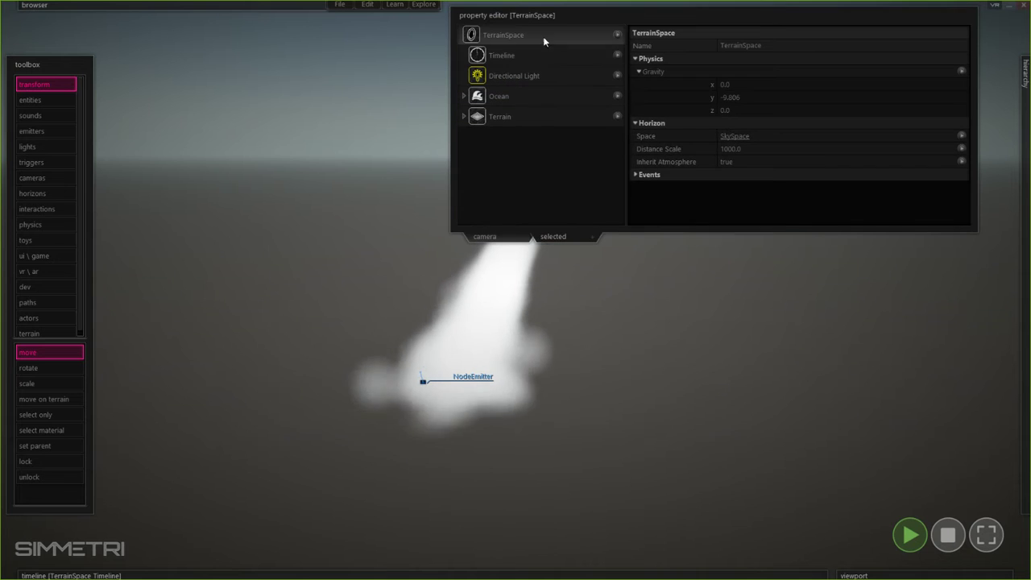
pyautogui.moveTo(574, 340); pyautogui.dragTo(637, 295, button='right')
pyautogui.click(591, 337)
pyautogui.moveTo(602, 5)
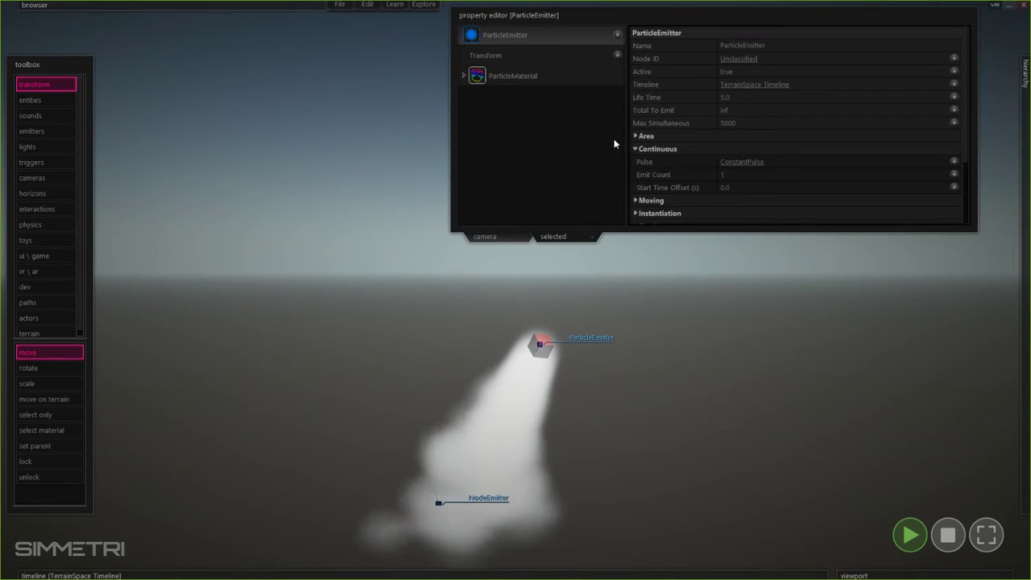
pyautogui.moveTo(874, 170)
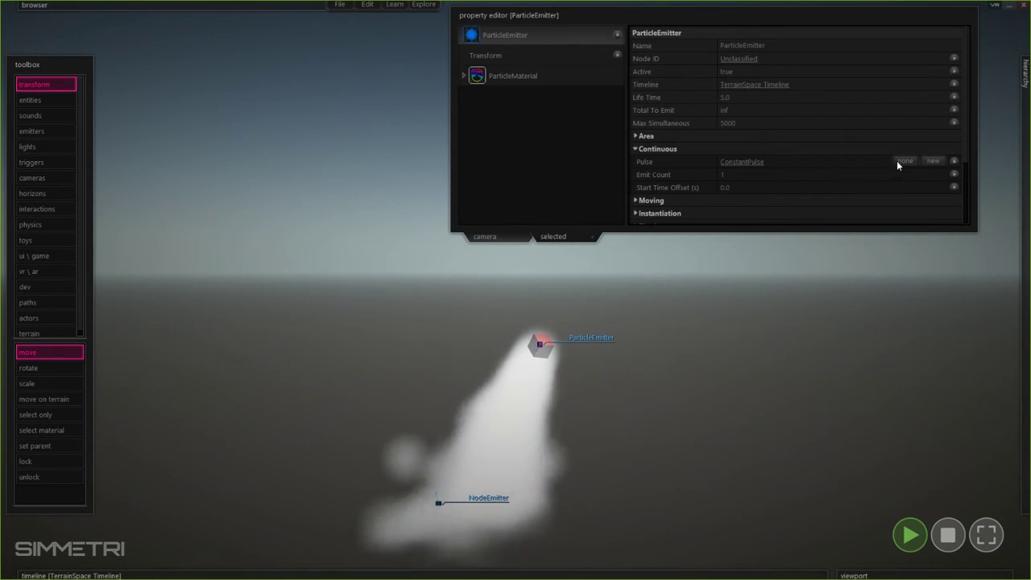
pyautogui.click(904, 159)
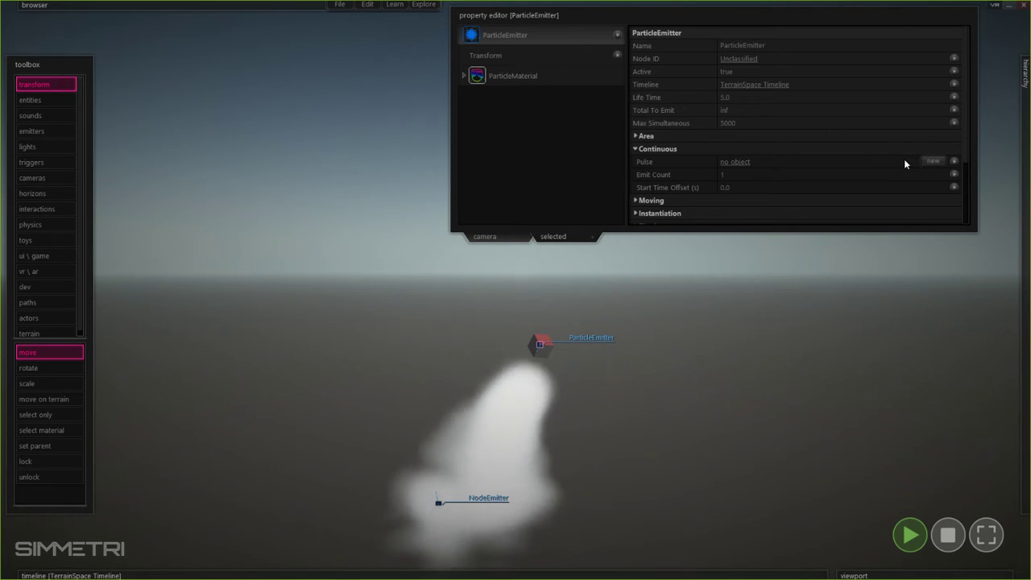
pyautogui.scroll(-2, 686, 173)
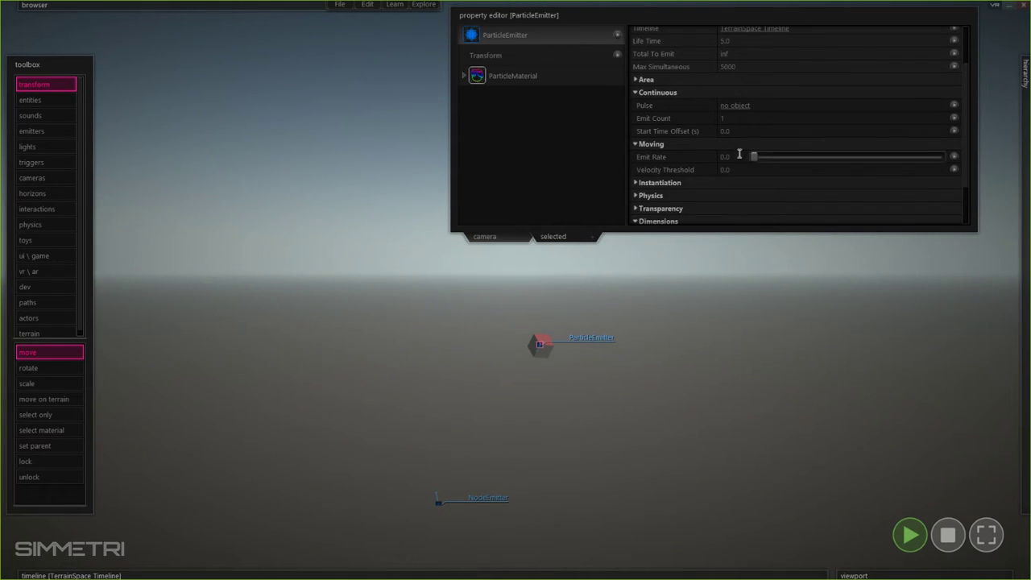
pyautogui.moveTo(774, 159); pyautogui.dragTo(855, 160)
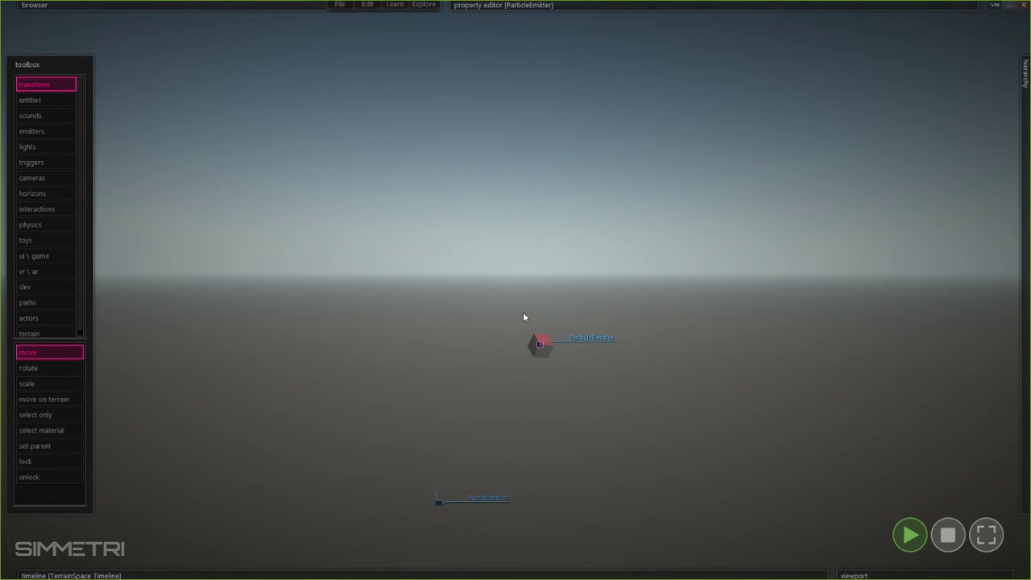
# Step: Move the ParticleEmitter around above the terrain to test motion-only particle emission
pyautogui.moveTo(531, 351); pyautogui.dragTo(603, 286)
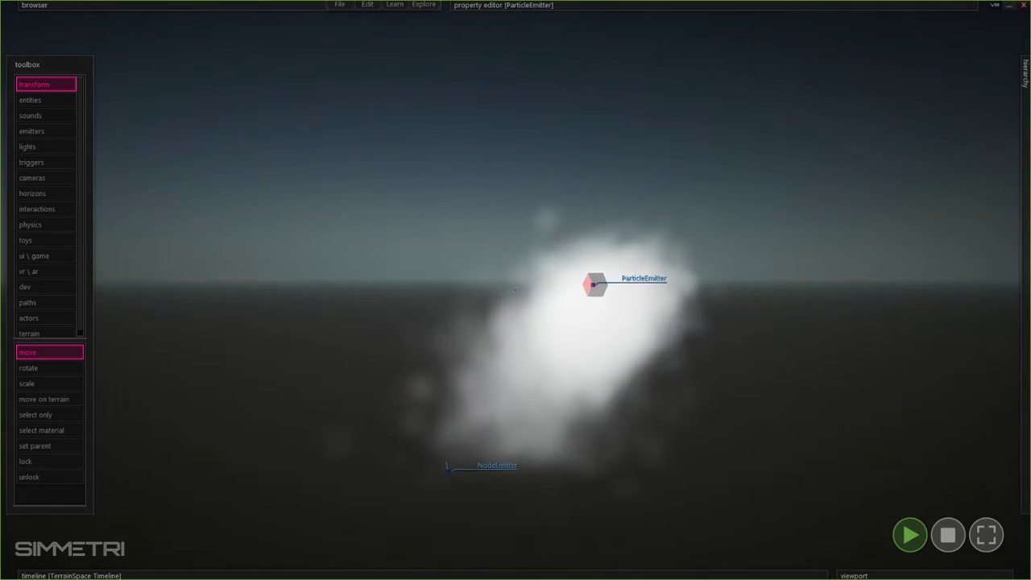
pyautogui.moveTo(603, 286); pyautogui.dragTo(618, 477, button='right')
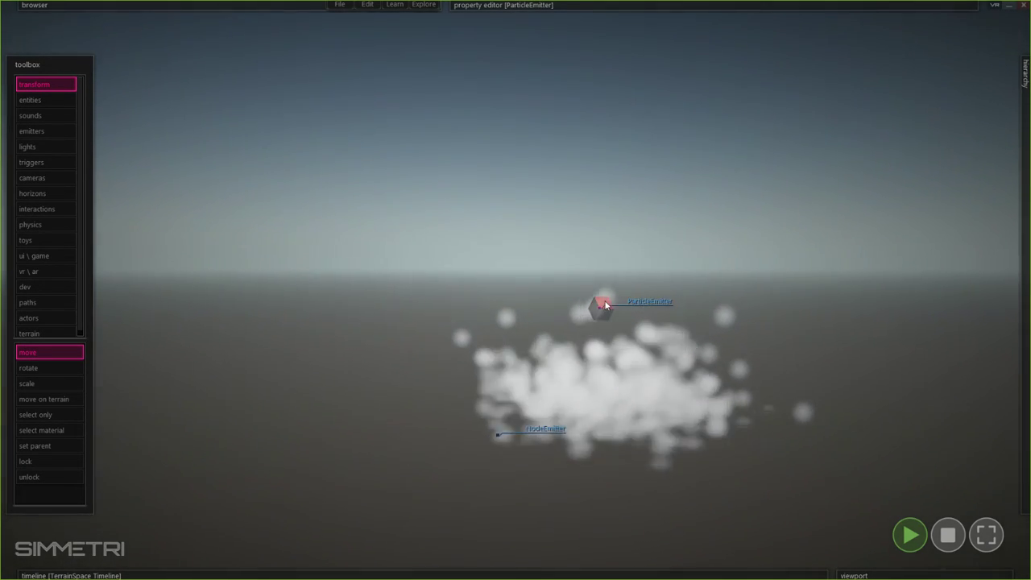
pyautogui.moveTo(593, 319); pyautogui.dragTo(568, 291)
pyautogui.moveTo(595, 397); pyautogui.dragTo(599, 370, button='right')
pyautogui.scroll(4, 599, 370)
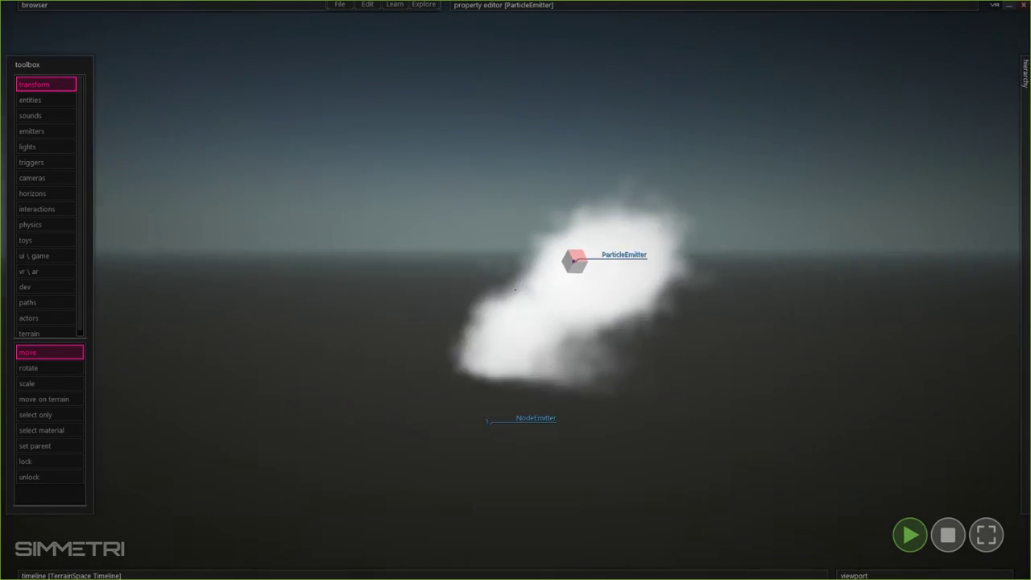
pyautogui.click(617, 326)
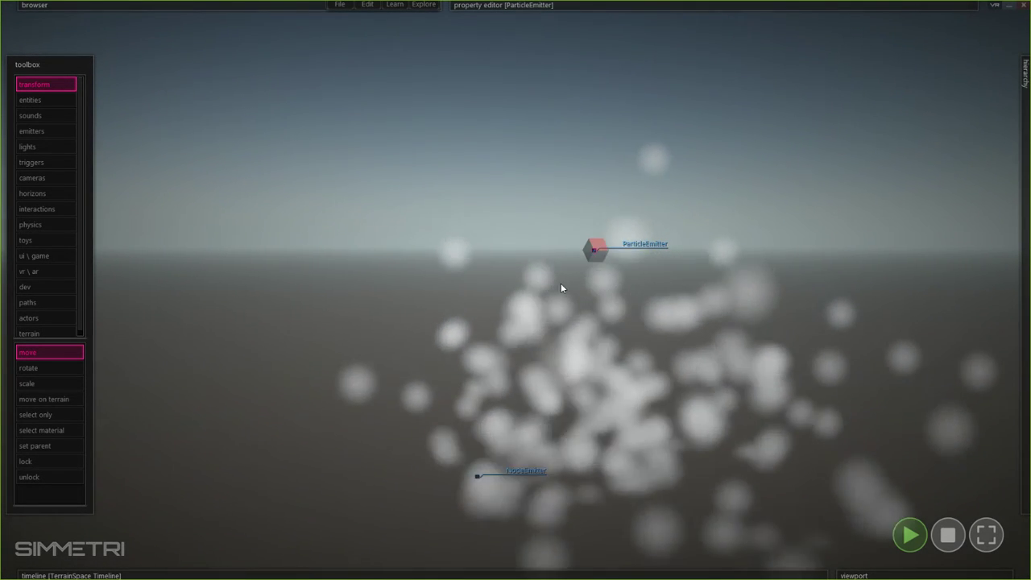
# Step: Select the ParticleEmitter in the scene hierarchy and move it again to emit more particles
pyautogui.click(1026, 72)
pyautogui.click(902, 146)
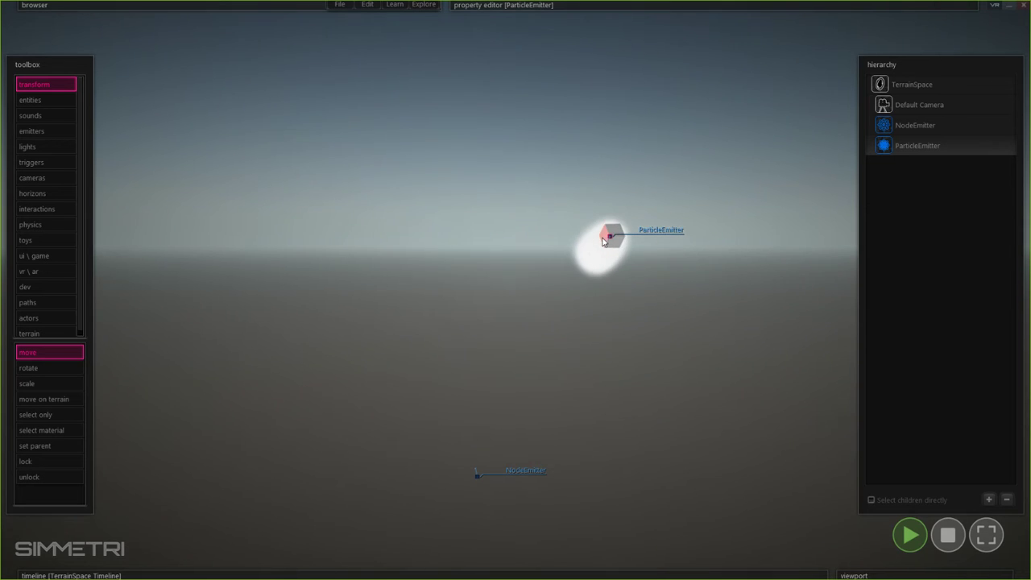
pyautogui.moveTo(602, 239); pyautogui.dragTo(589, 251)
pyautogui.click(1021, 330)
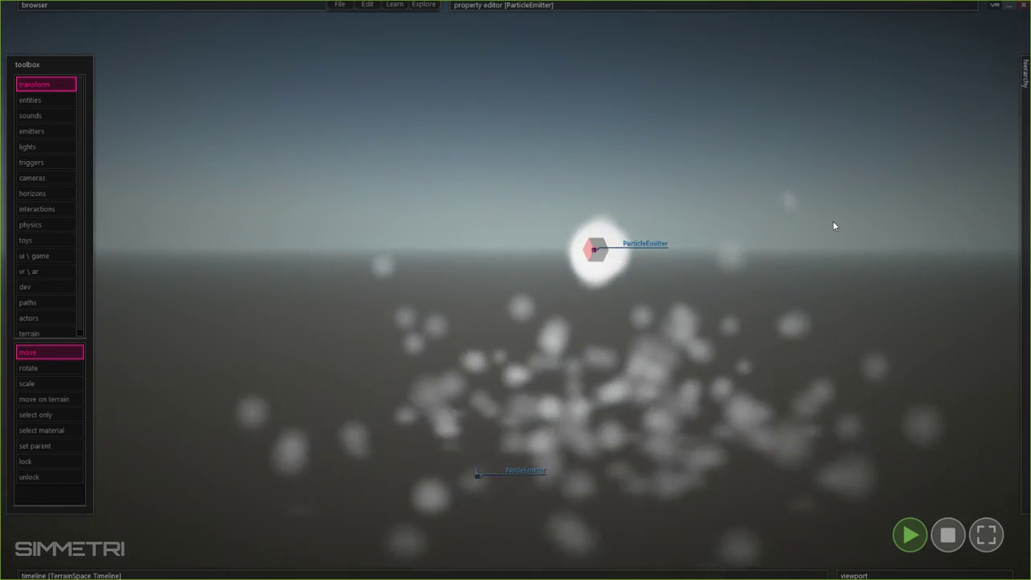
# Step: Lower the ParticleEmitter's Moving Emit Rate to about 116.6
pyautogui.click(668, 5)
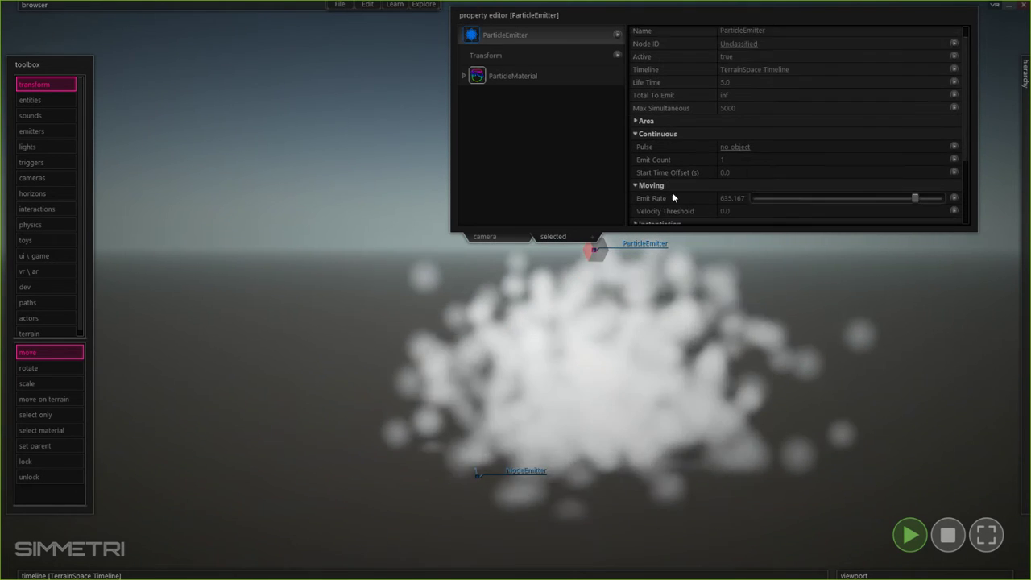
pyautogui.scroll(-1, 675, 195)
pyautogui.moveTo(914, 183); pyautogui.dragTo(845, 183)
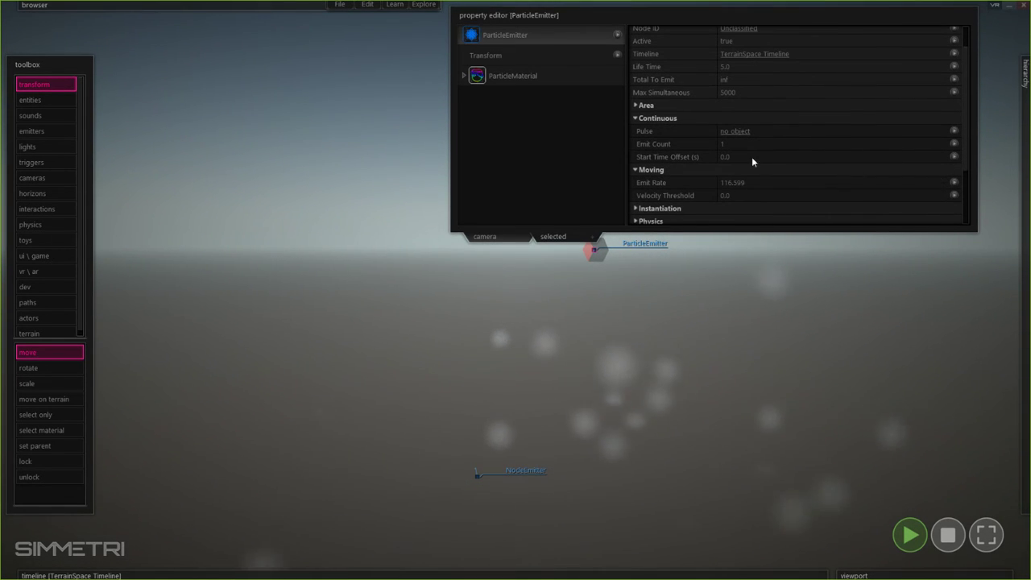
# Step: Move the ParticleEmitter around above the terrain to test particle emission at the lower Emit Rate
pyautogui.moveTo(573, 268)
pyautogui.mouseDown()
pyautogui.moveTo(584, 173)
pyautogui.moveTo(587, 256)
pyautogui.mouseUp()
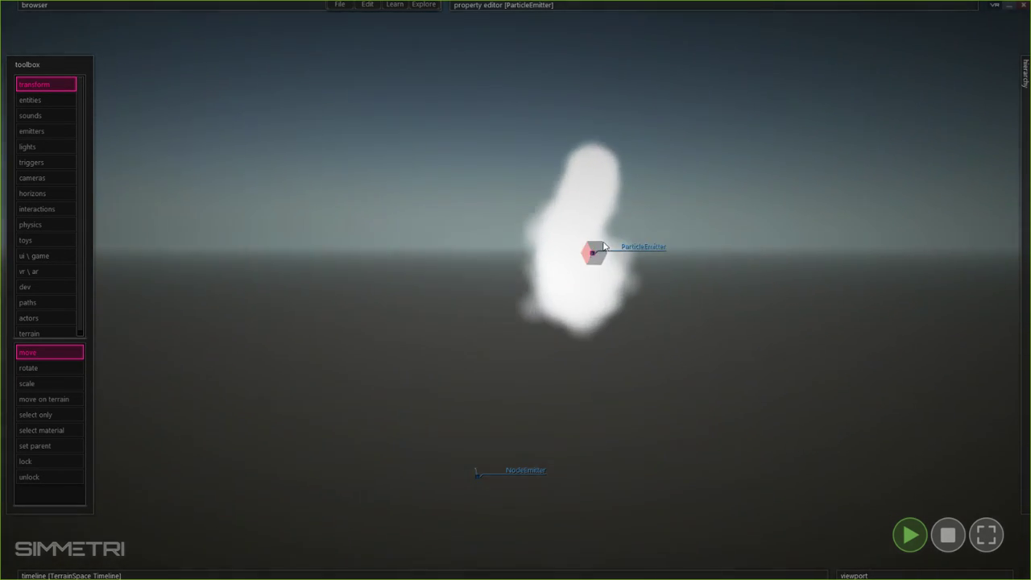
pyautogui.scroll(-3, 667, 362)
pyautogui.moveTo(667, 362); pyautogui.dragTo(654, 401, button='right')
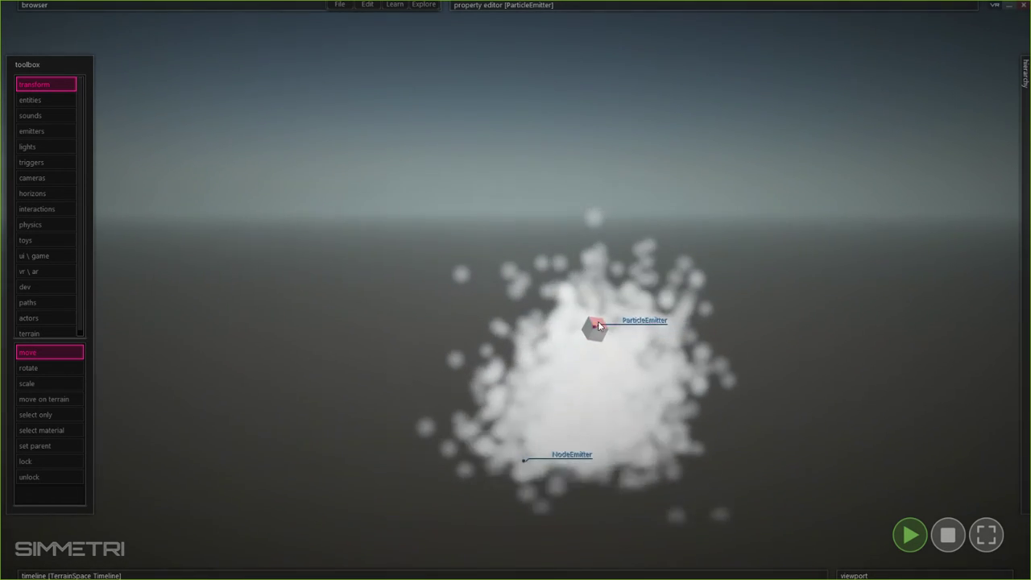
pyautogui.moveTo(597, 334); pyautogui.dragTo(479, 292)
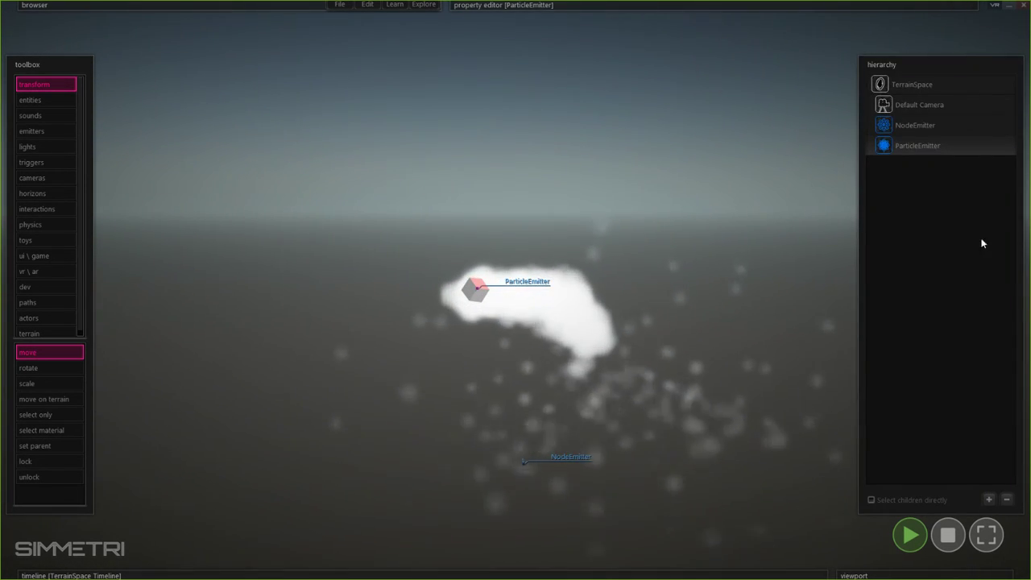
# Step: Examine the ParticleMaterial's Diffuse color and Illumination settings, keeping the current color
pyautogui.moveTo(564, 5)
pyautogui.click(463, 74)
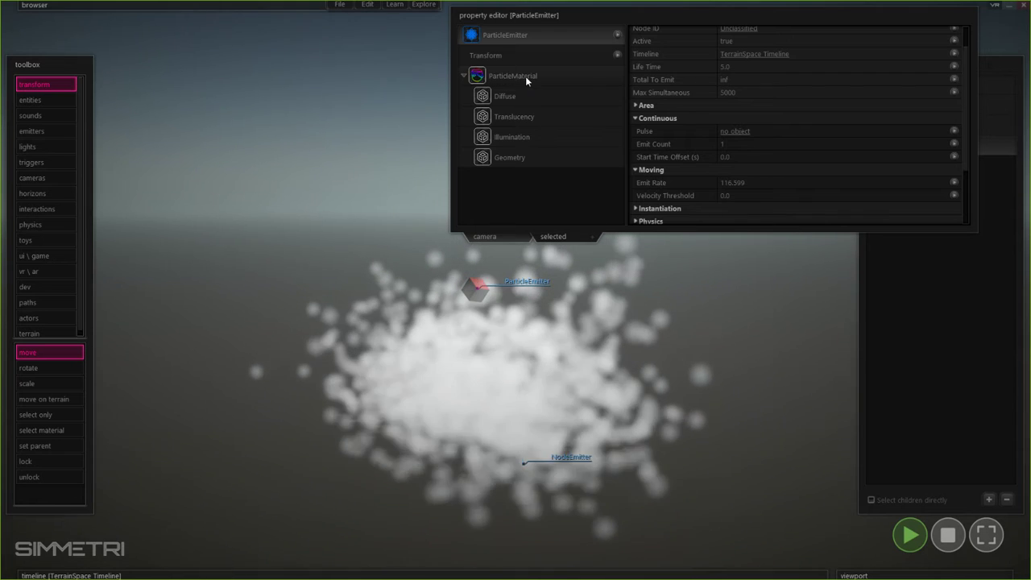
pyautogui.click(525, 76)
pyautogui.click(525, 140)
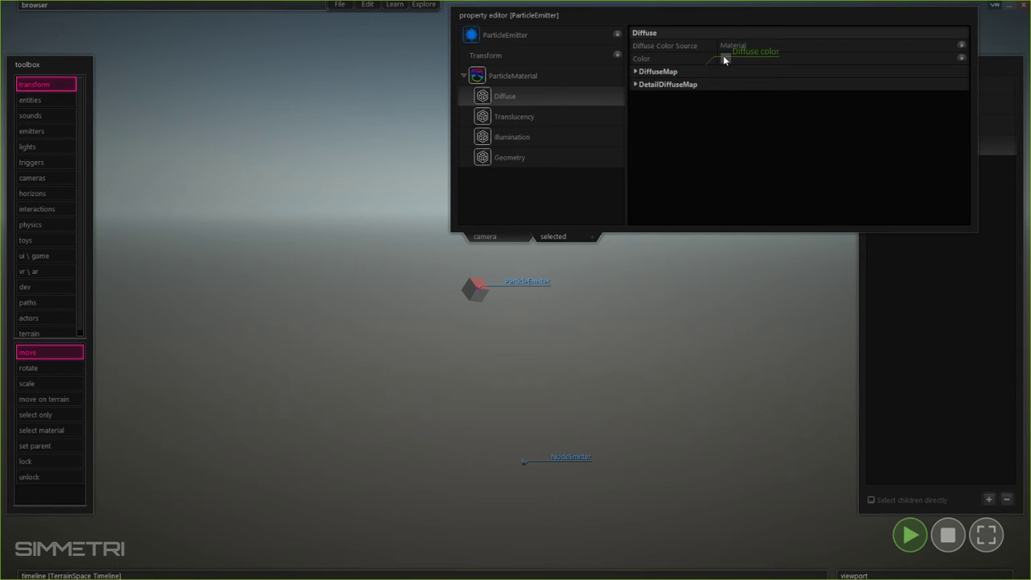
pyautogui.click(724, 59)
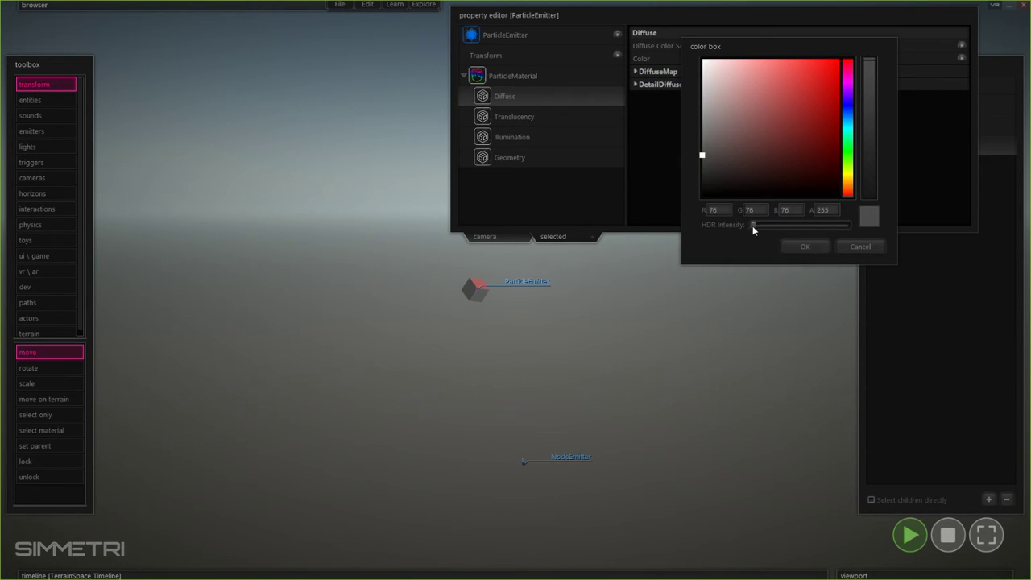
pyautogui.click(811, 248)
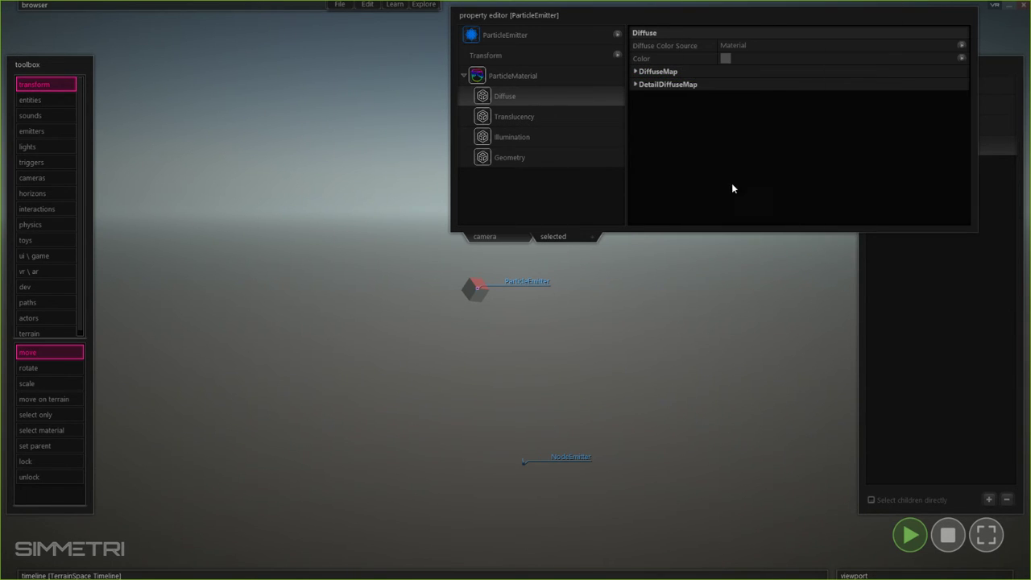
pyautogui.click(542, 136)
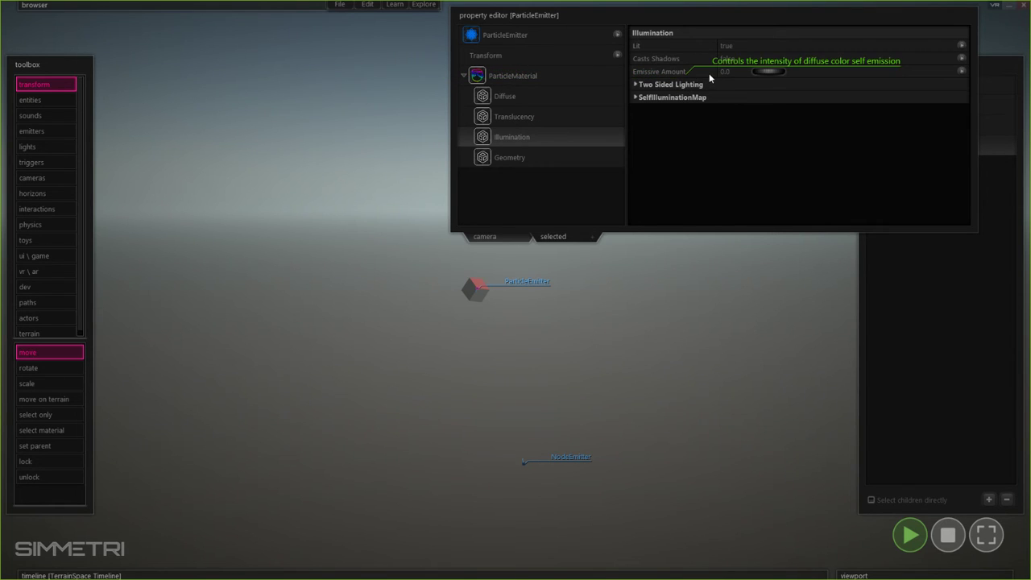
# Step: Set the ParticleMaterial's Translucency Blend Mode to Alpha blended and move the emitter to test the particles' look
pyautogui.click(553, 116)
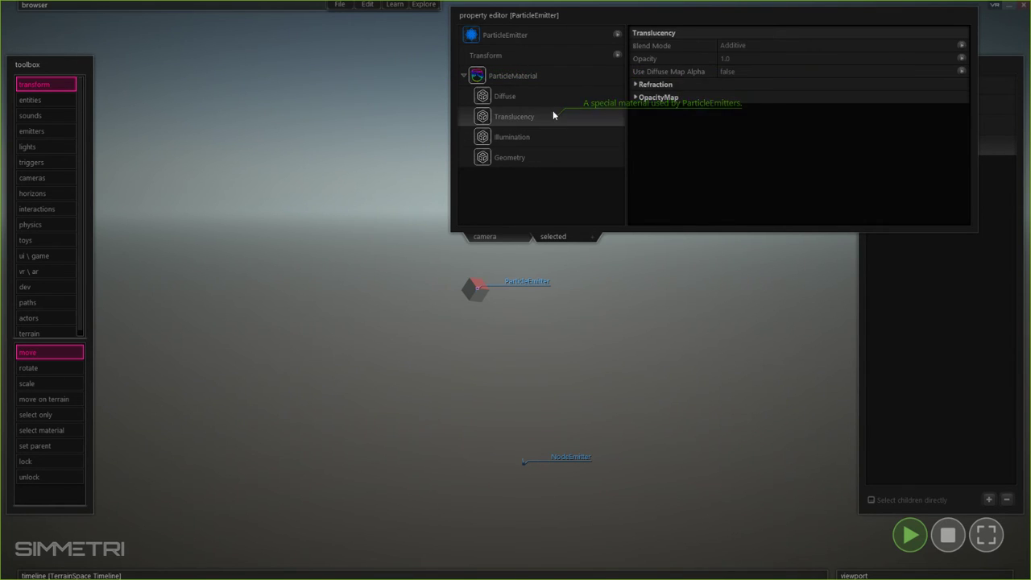
pyautogui.click(756, 45)
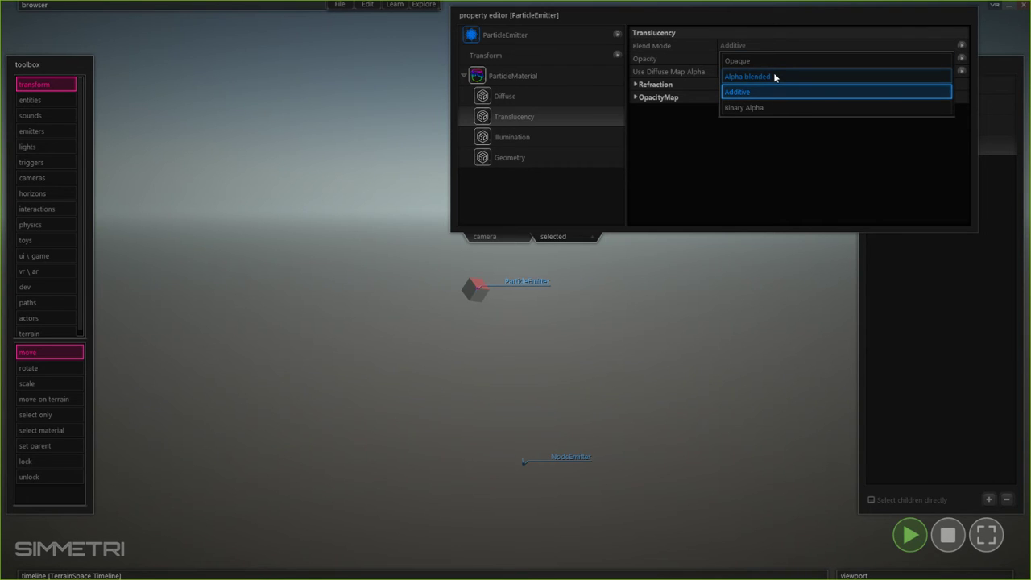
pyautogui.click(774, 76)
pyautogui.press('space')
pyautogui.moveTo(482, 298); pyautogui.dragTo(500, 376)
pyautogui.moveTo(500, 377); pyautogui.dragTo(483, 377, button='right')
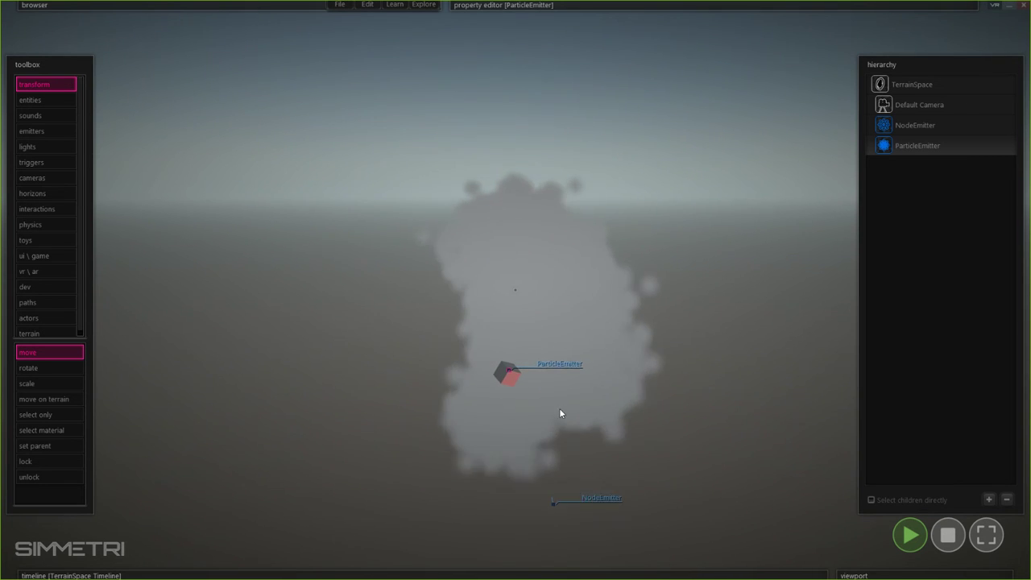
# Step: Set the ParticleMaterial's Blend Mode back to Additive and move the ParticleEmitter around to compare the particles
pyautogui.moveTo(564, 7)
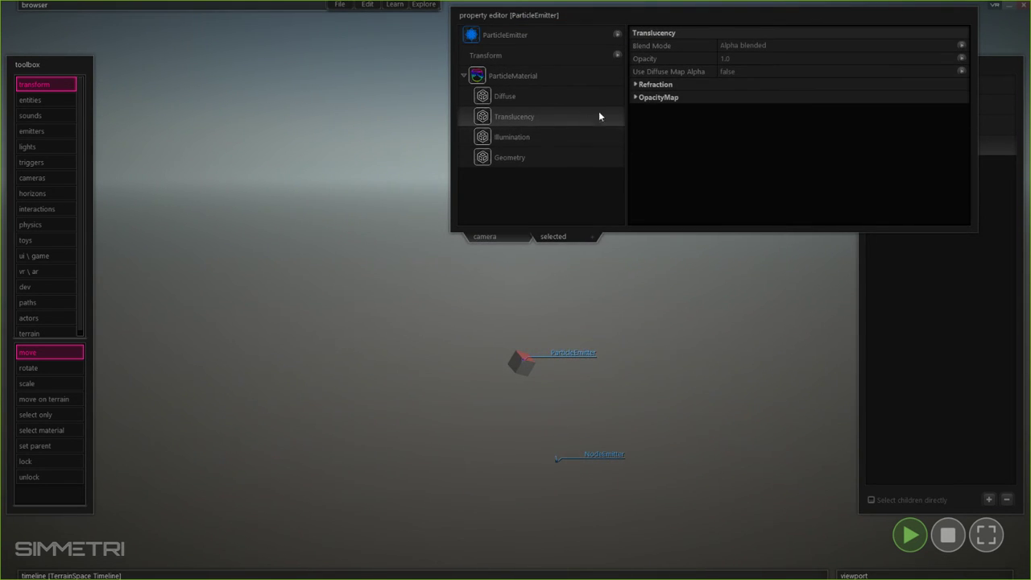
pyautogui.click(762, 45)
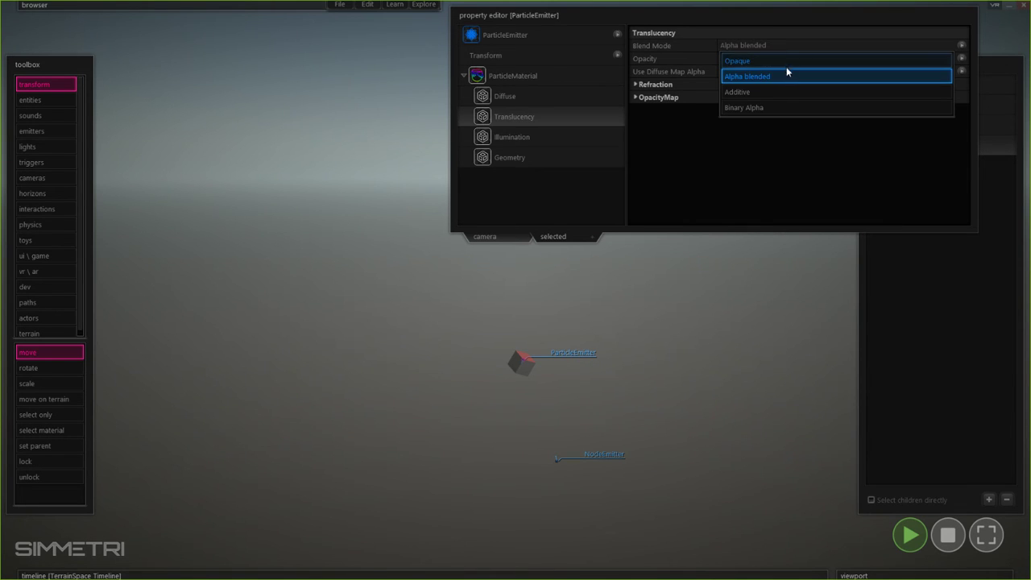
pyautogui.click(775, 85)
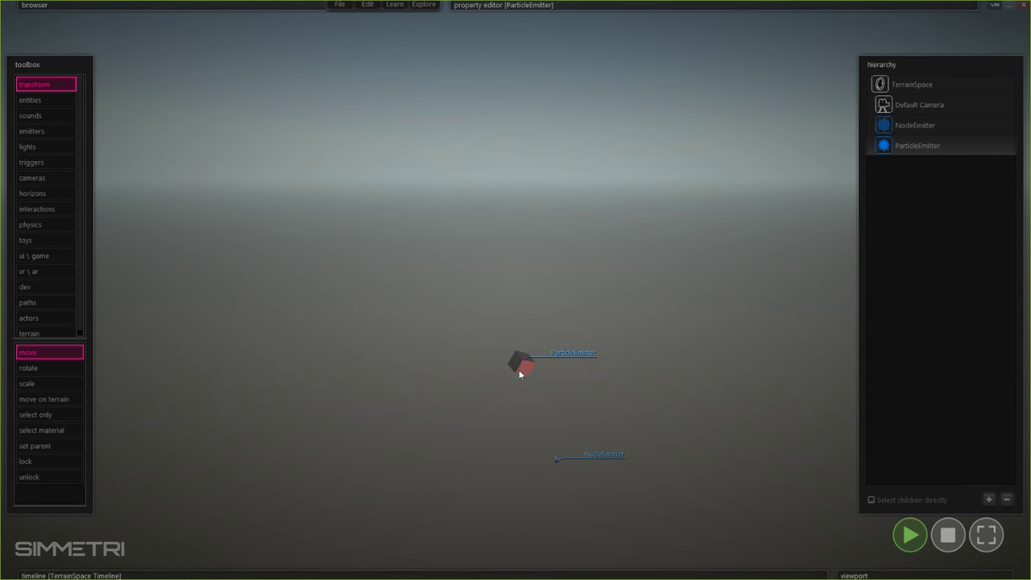
pyautogui.press('space')
pyautogui.moveTo(524, 371); pyautogui.dragTo(647, 312)
pyautogui.moveTo(639, 398); pyautogui.dragTo(657, 442, button='right')
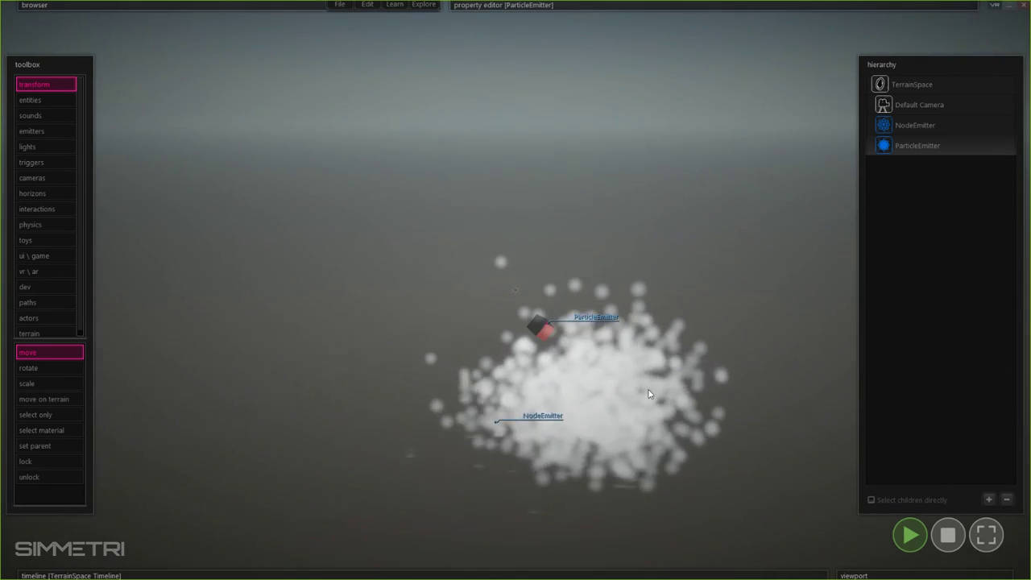
pyautogui.moveTo(546, 337); pyautogui.dragTo(527, 308)
# Step: Reduce the ParticleMaterial's Opacity to 0.4477 and move the ParticleEmitter over the terrain to test the fainter particles
pyautogui.moveTo(633, 110)
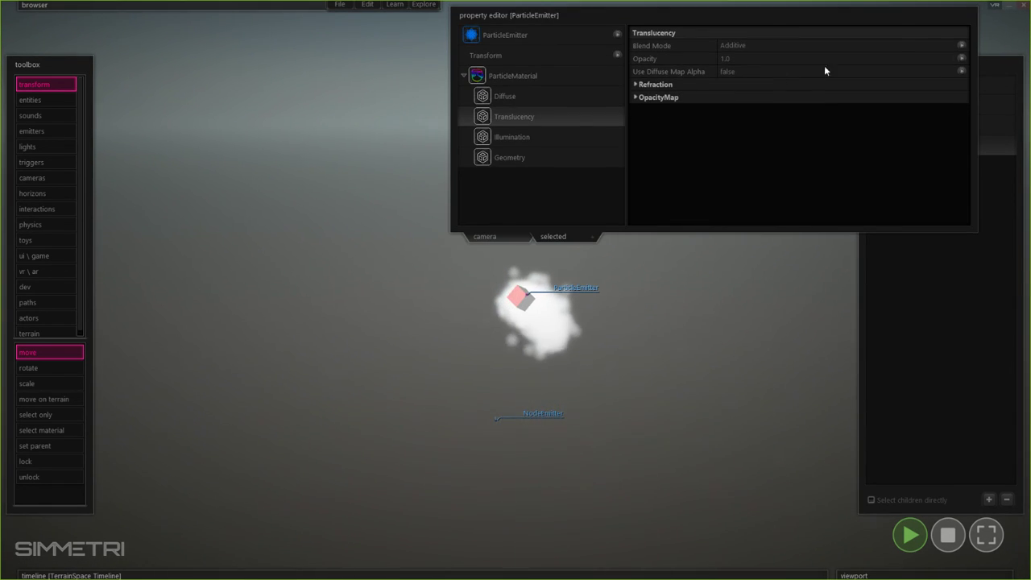
pyautogui.moveTo(895, 59); pyautogui.dragTo(842, 60)
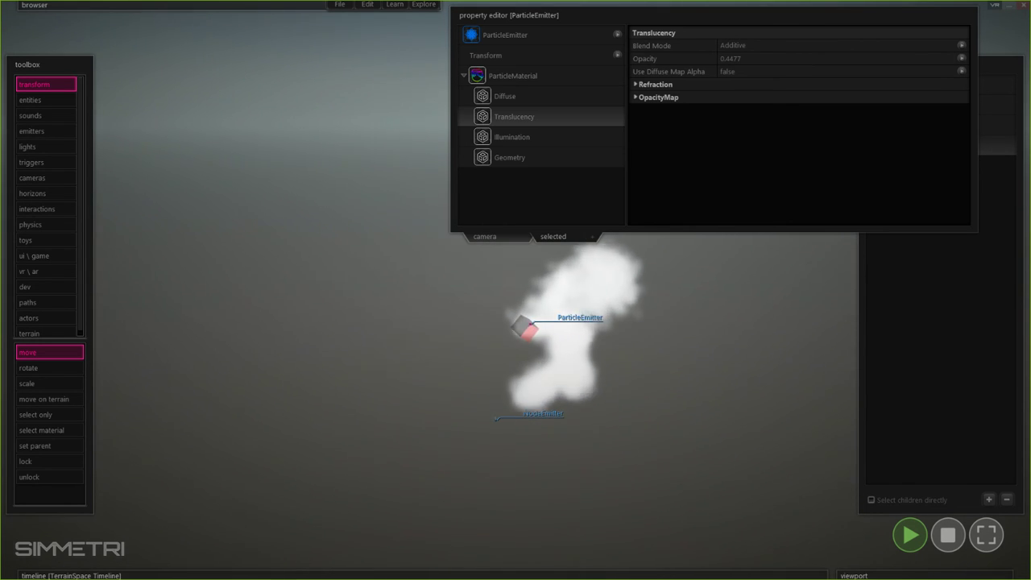
pyautogui.moveTo(523, 327); pyautogui.dragTo(329, 396)
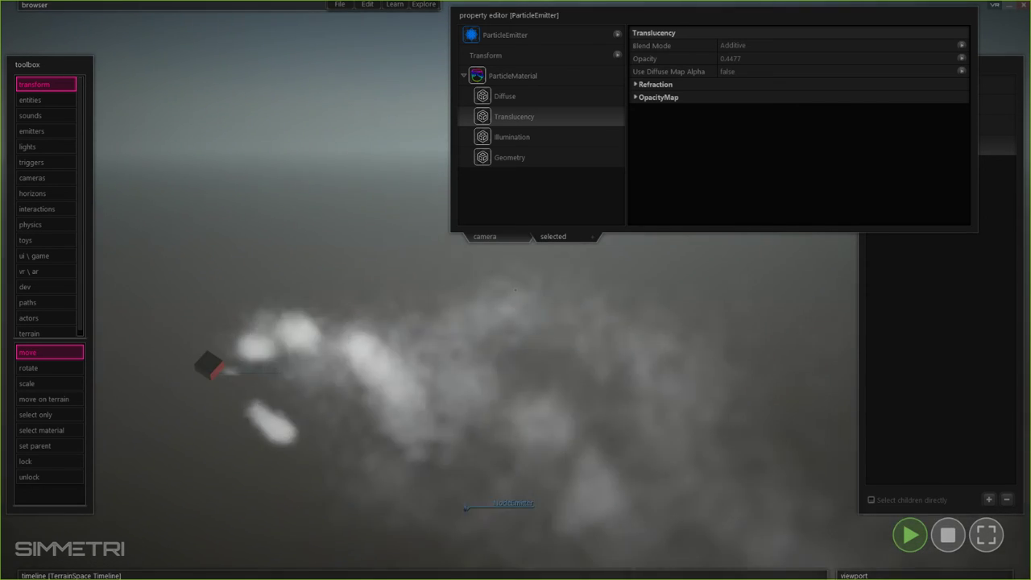
pyautogui.moveTo(329, 396); pyautogui.dragTo(330, 396, button='right')
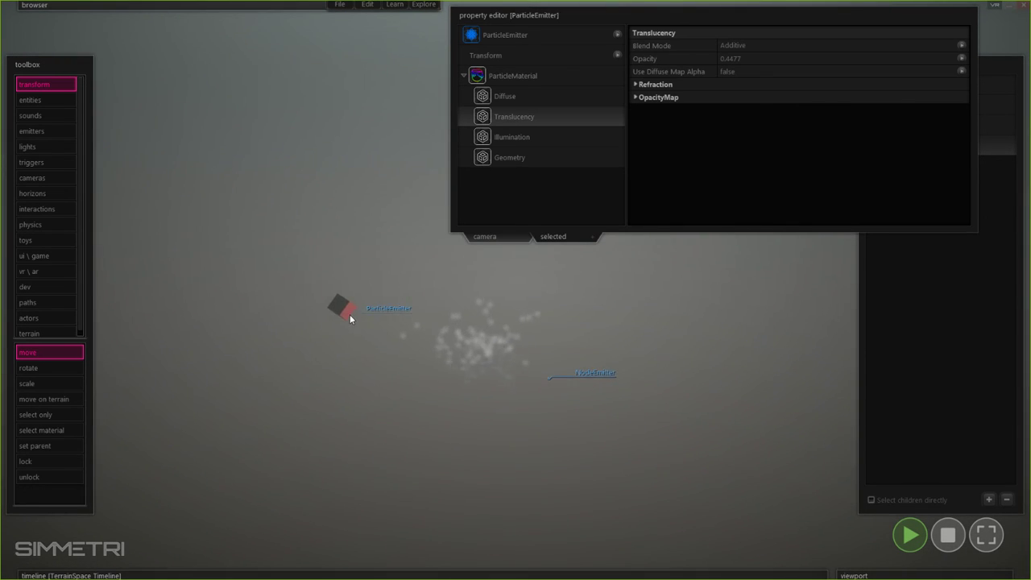
# Step: Move the ParticleEmitter up through the sky to test its semi-transparent particle trail and stop the simulation
pyautogui.moveTo(350, 317); pyautogui.dragTo(528, 154)
pyautogui.moveTo(528, 155); pyautogui.dragTo(527, 154, button='right')
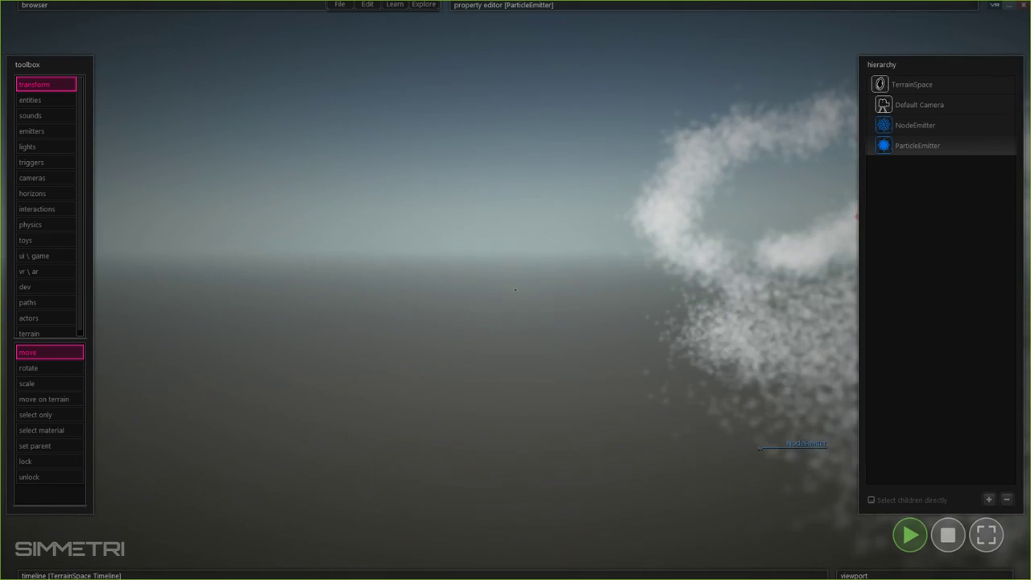
pyautogui.moveTo(515, 290); pyautogui.dragTo(675, 283, button='right')
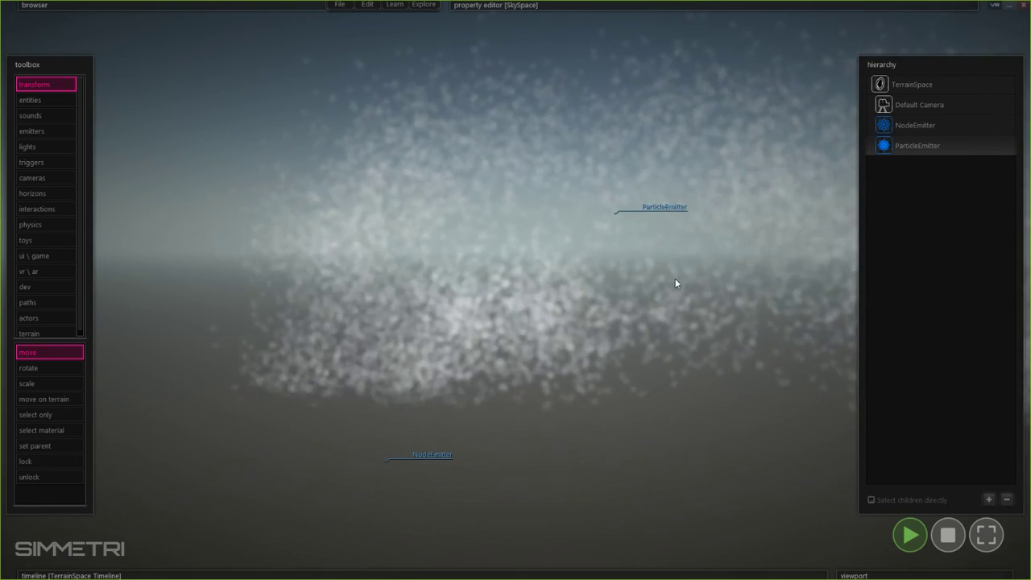
pyautogui.click(610, 206)
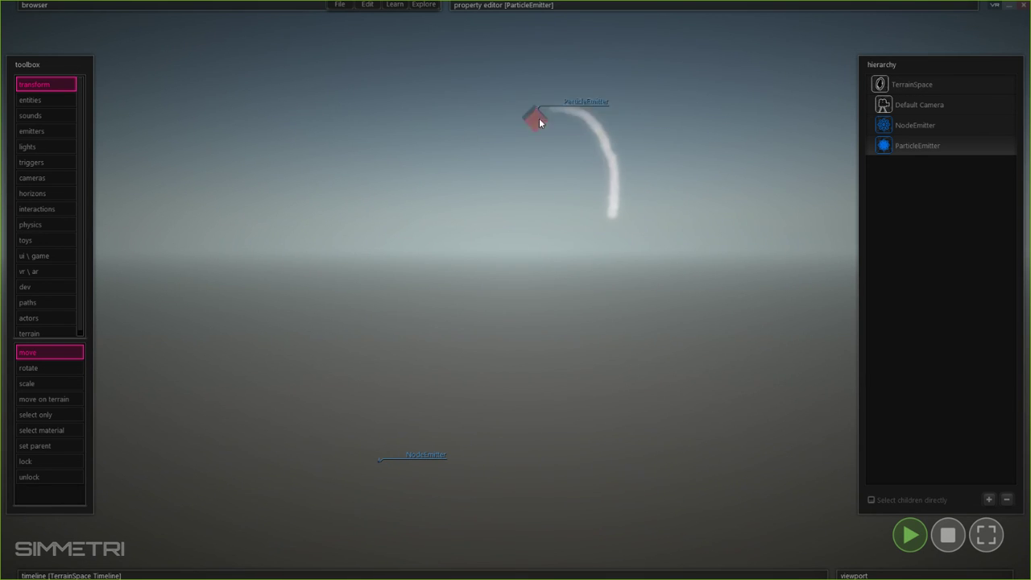
pyautogui.click(948, 534)
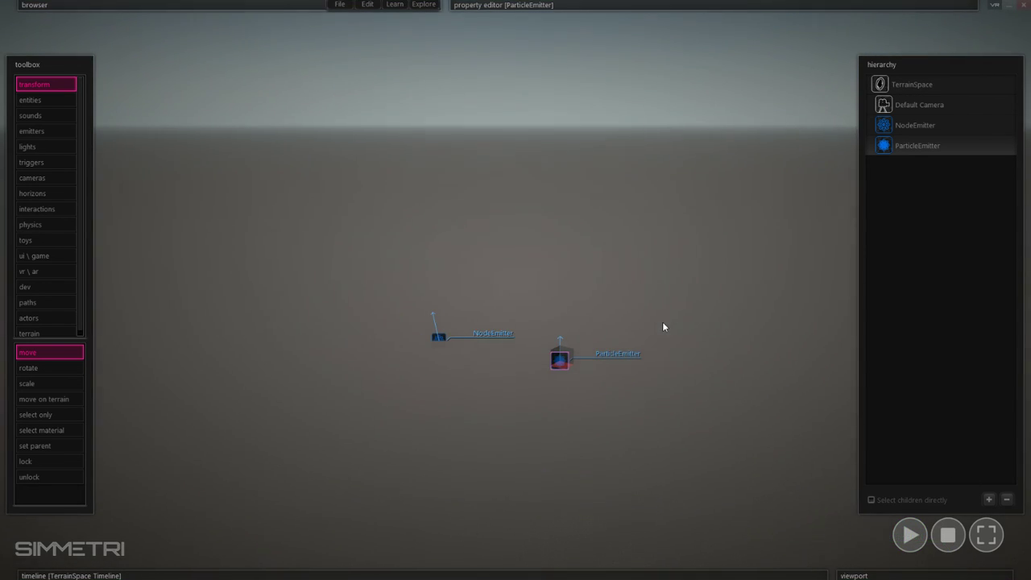
pyautogui.hotkey('alt', 'Tab')
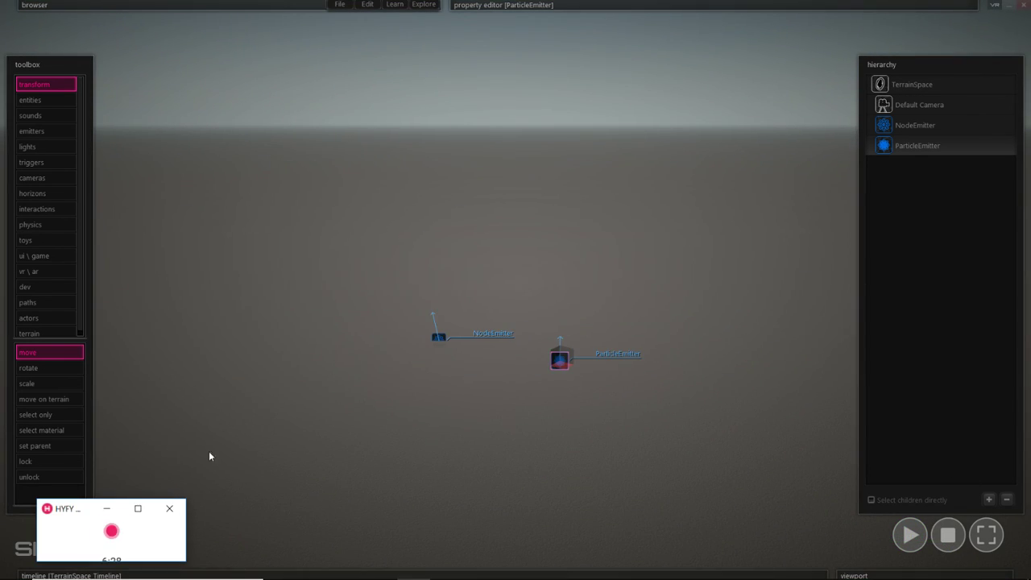